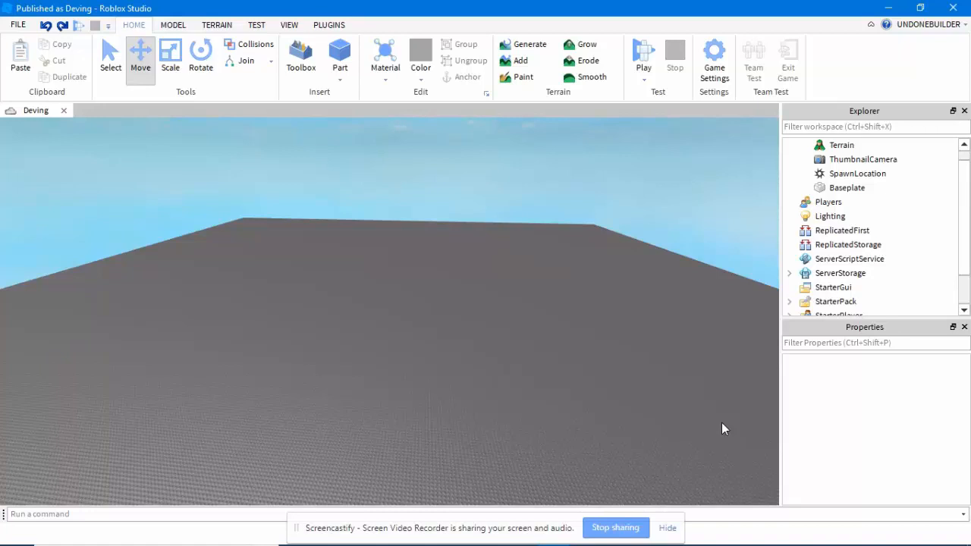
# Examine the overall layouts of the Map Of The Galaxy place and the Star Trek: A New Horizon, The Galaxy place.
pyautogui.moveTo(713, 544)
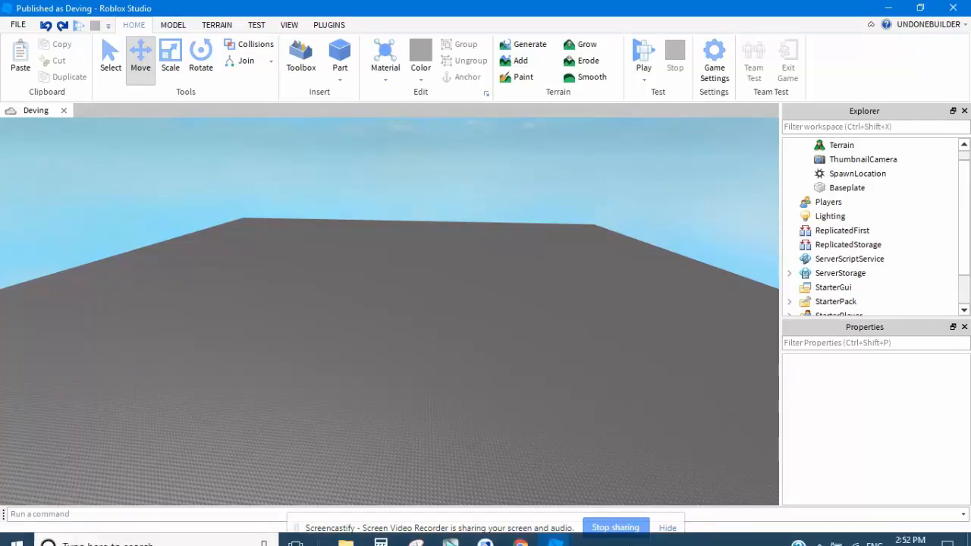
pyautogui.moveTo(574, 531)
pyautogui.click(573, 484)
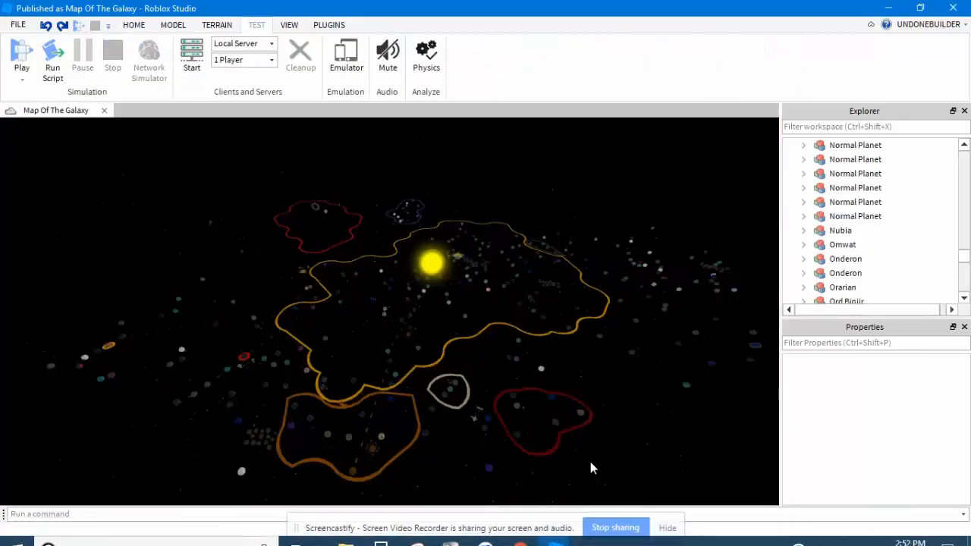
pyautogui.moveTo(590, 462); pyautogui.dragTo(594, 462, button='right')
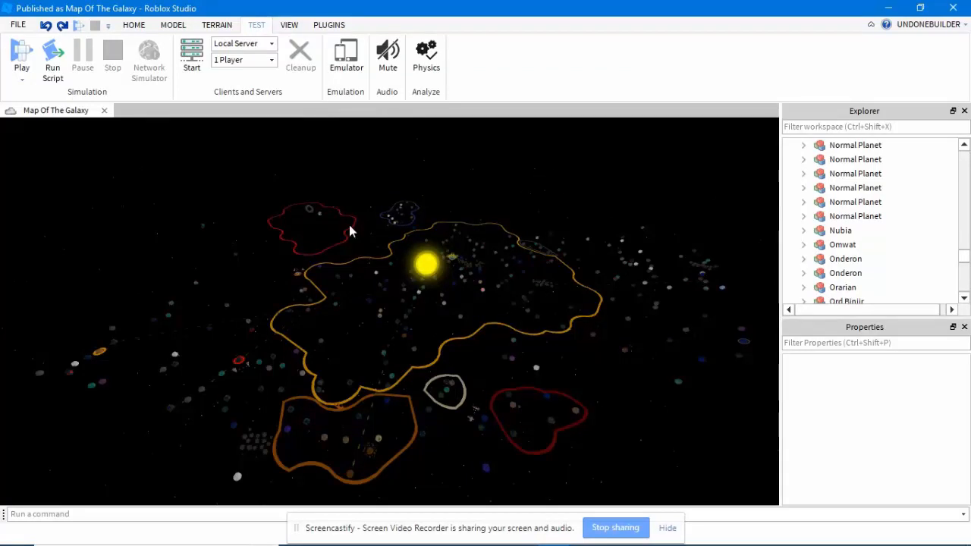
pyautogui.moveTo(555, 537)
pyautogui.click(444, 470)
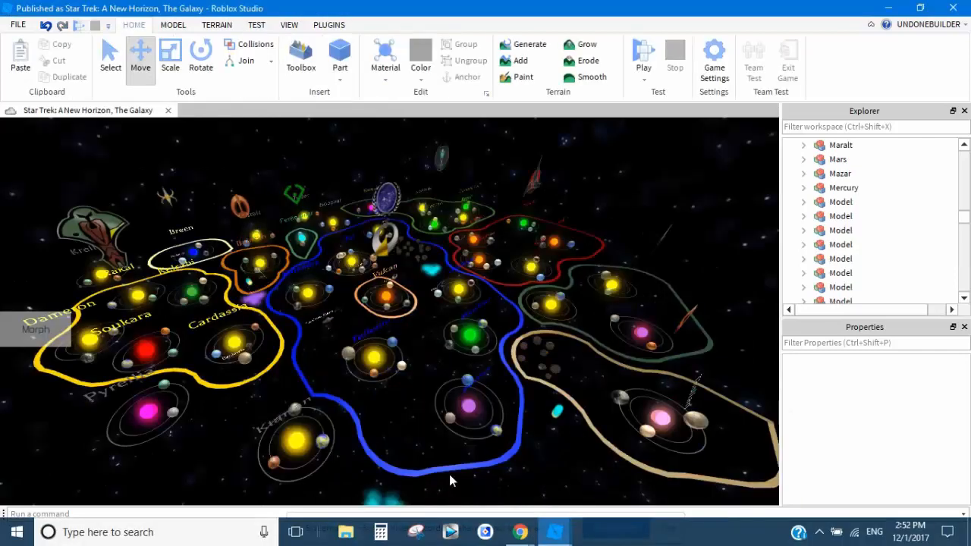
pyautogui.scroll(-4, 554, 462)
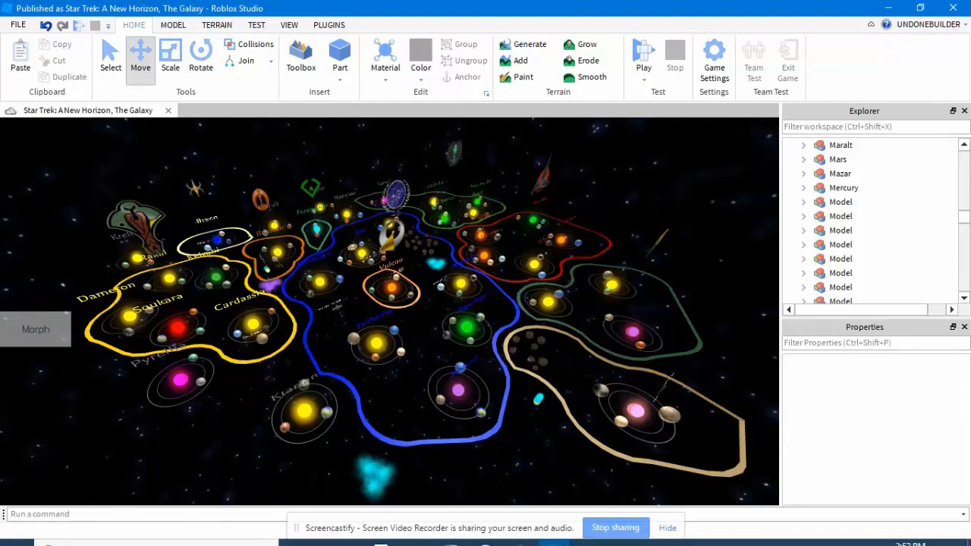
# Inspect the Bolian system, its planets and the surrounding territory border up close in the Star Trek: A New Horizon place.
pyautogui.moveTo(554, 536)
pyautogui.click(565, 504)
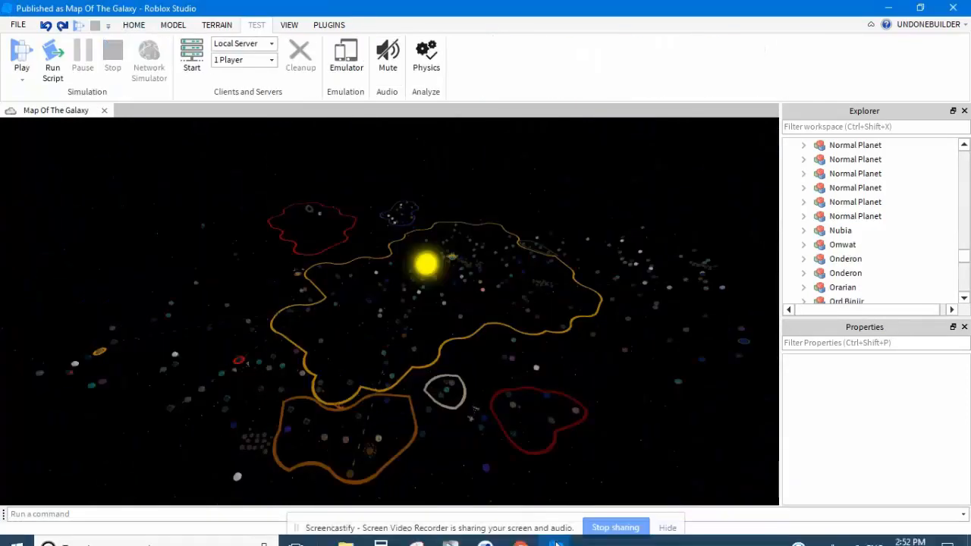
pyautogui.click(551, 540)
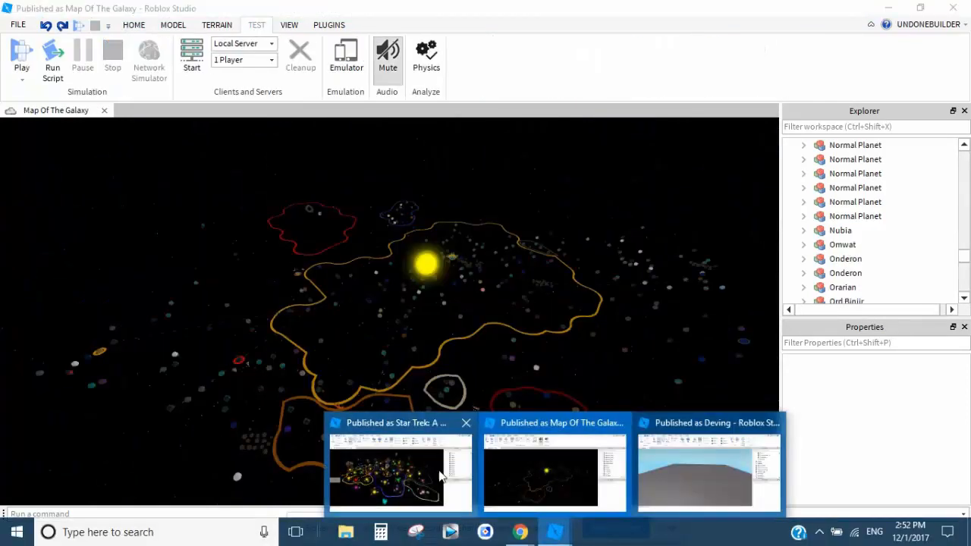
pyautogui.click(437, 467)
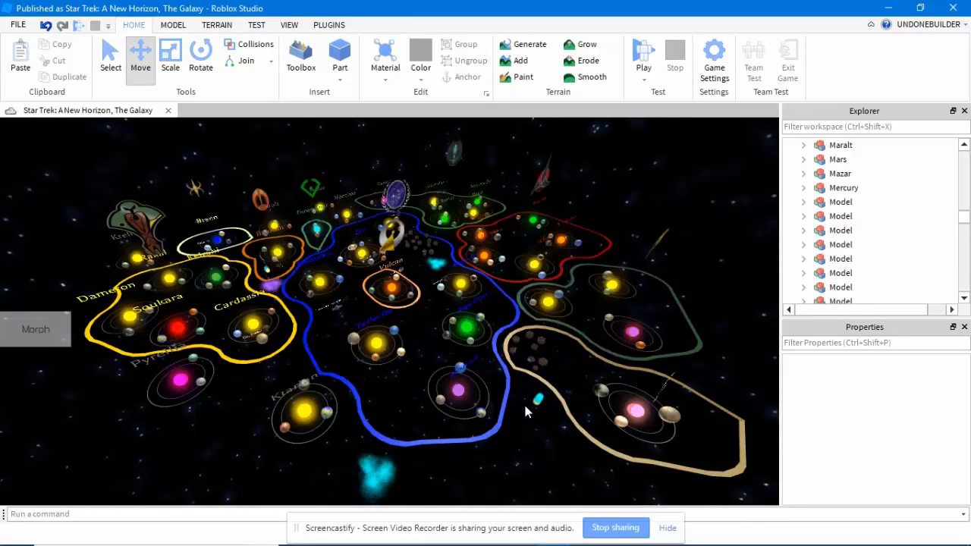
pyautogui.moveTo(520, 414); pyautogui.dragTo(531, 407, button='right')
pyautogui.scroll(3, 531, 410)
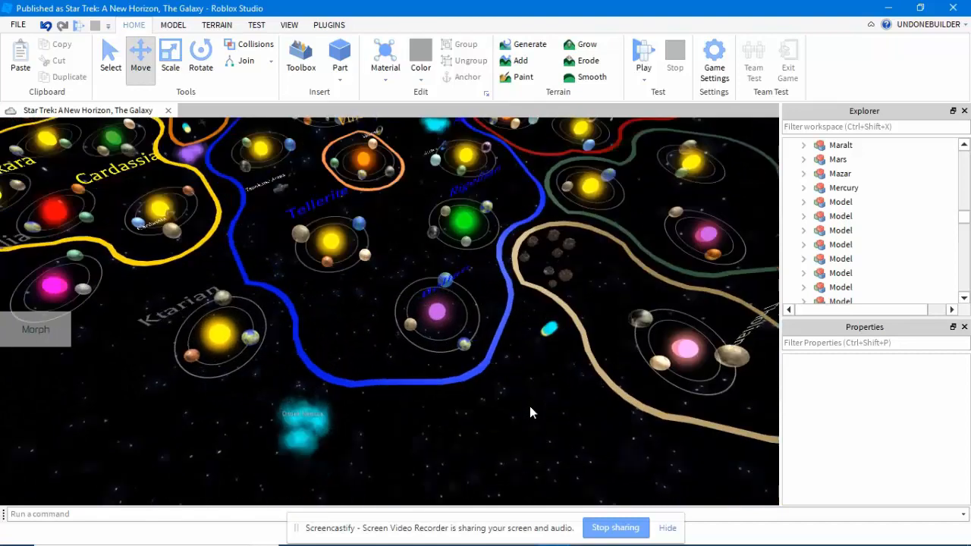
pyautogui.scroll(2, 530, 407)
pyautogui.scroll(5, 529, 407)
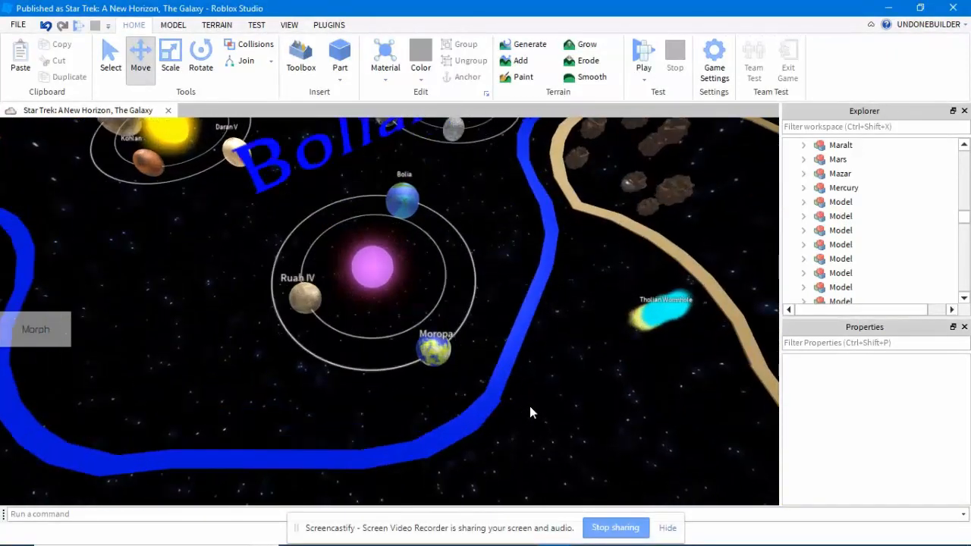
pyautogui.scroll(5, 529, 406)
pyautogui.moveTo(529, 405); pyautogui.dragTo(528, 405, button='right')
pyautogui.scroll(-8, 528, 405)
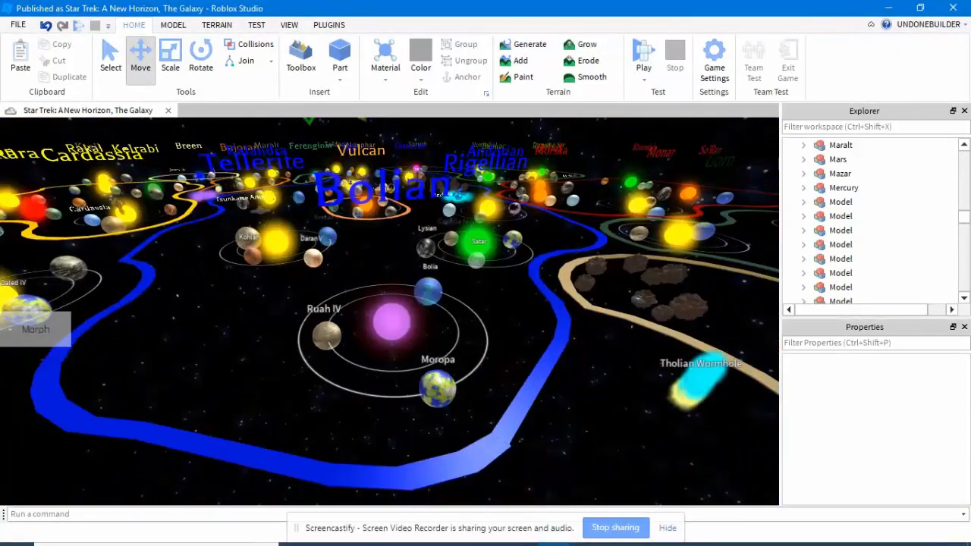
# Inspect the planets in Map Of The Galaxy up close and compare them with the full Star Trek map.
pyautogui.moveTo(558, 536)
pyautogui.click(574, 480)
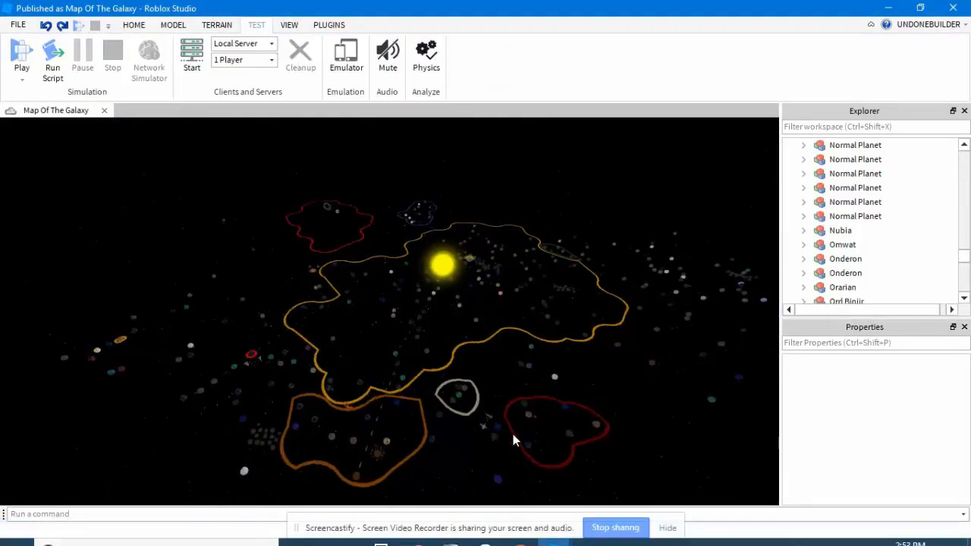
pyautogui.scroll(6, 513, 433)
pyautogui.moveTo(513, 430); pyautogui.dragTo(513, 431, button='right')
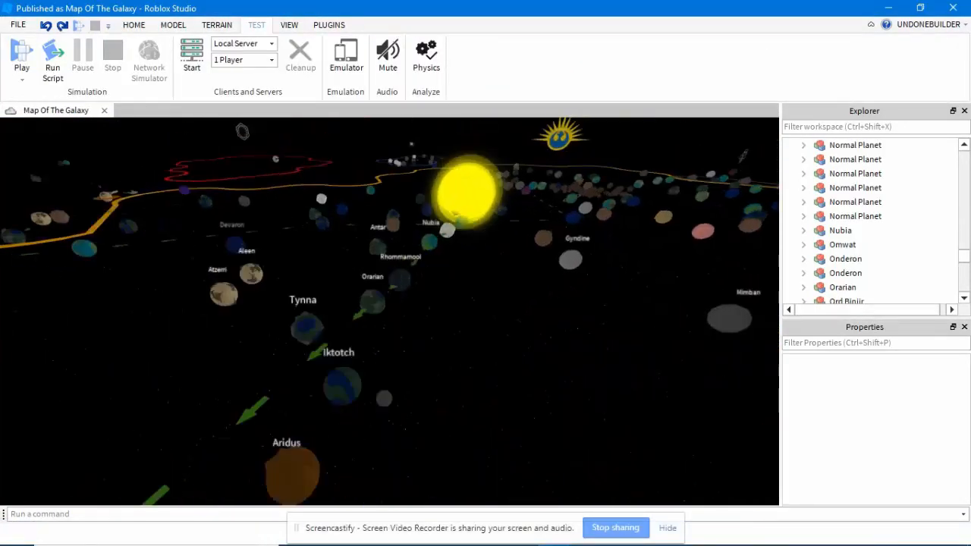
pyautogui.moveTo(553, 537)
pyautogui.click(399, 474)
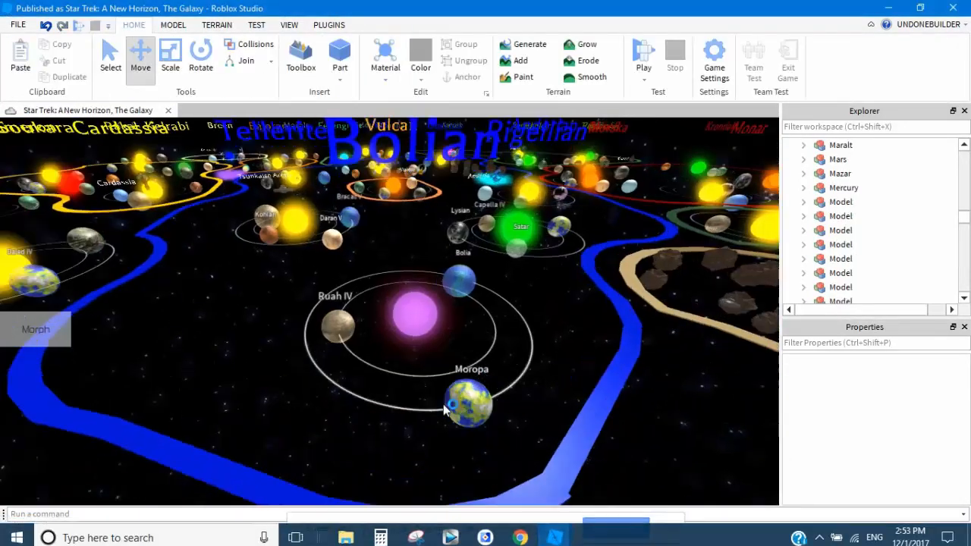
pyautogui.scroll(-10, 474, 356)
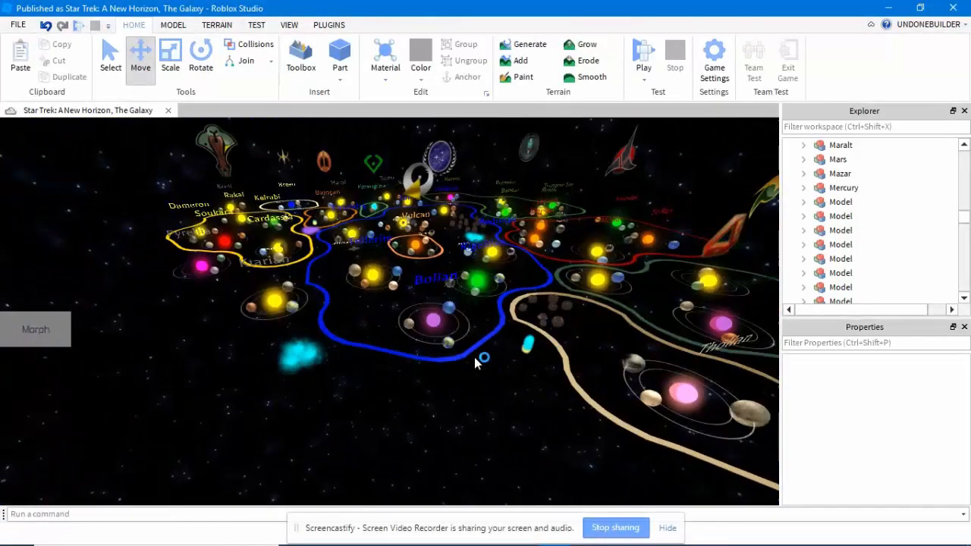
# Examine the territory outlines and planet layout of the Map Of The Galaxy place from a distance.
pyautogui.moveTo(554, 537)
pyautogui.click(584, 464)
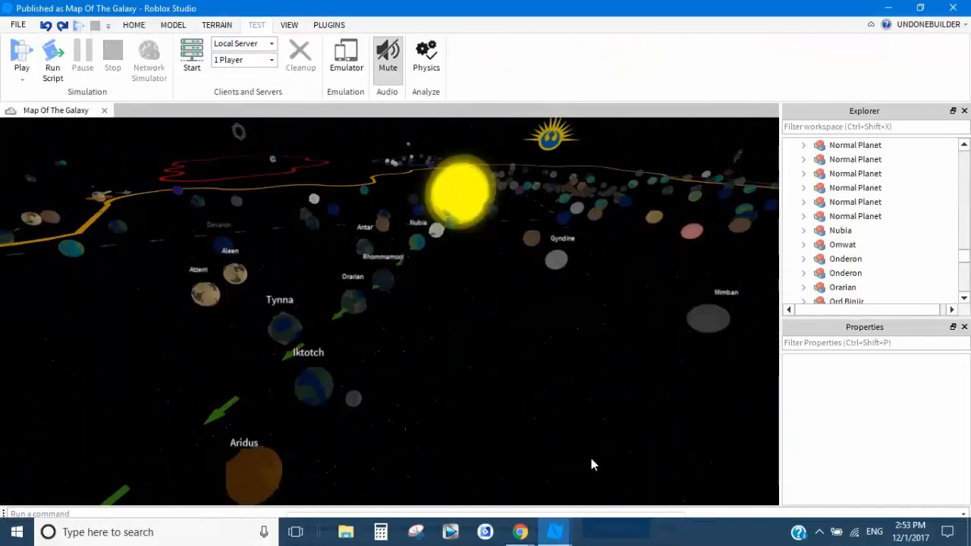
pyautogui.scroll(-10, 539, 394)
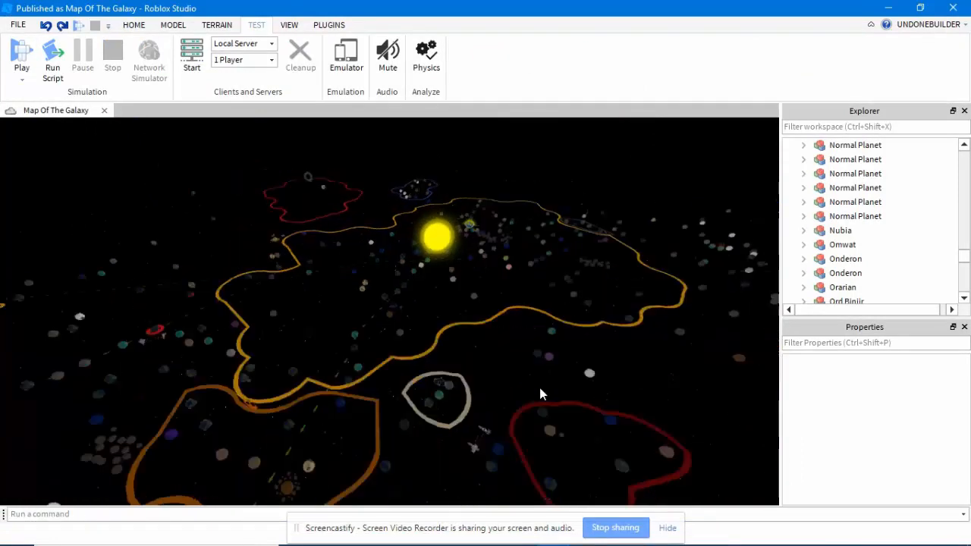
pyautogui.scroll(-5, 540, 387)
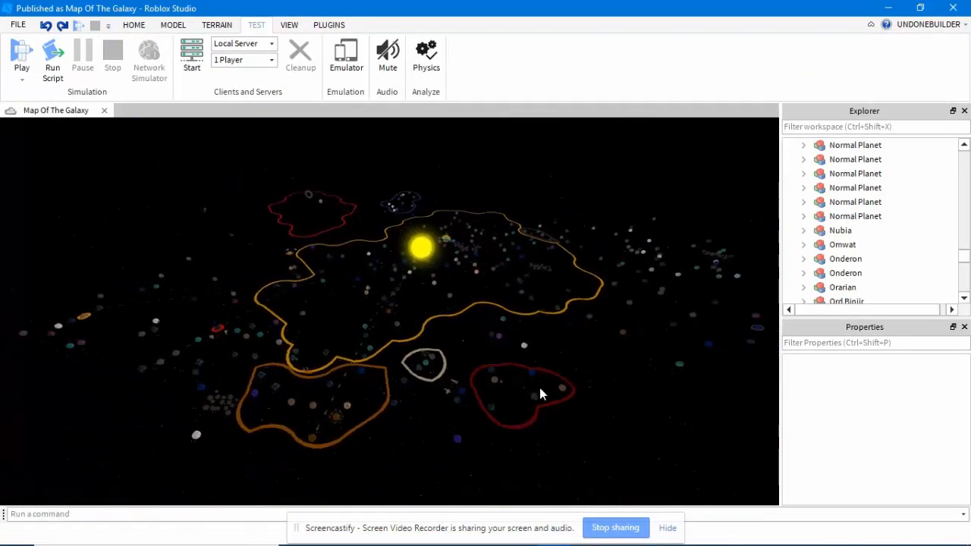
pyautogui.moveTo(536, 383); pyautogui.dragTo(539, 388, button='right')
pyautogui.press('w')
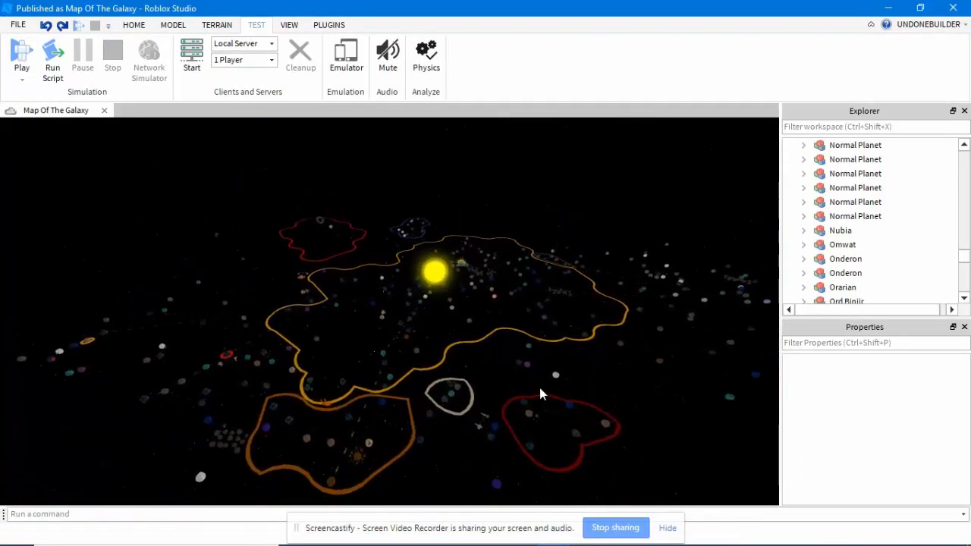
pyautogui.press('a')
pyautogui.press('s')
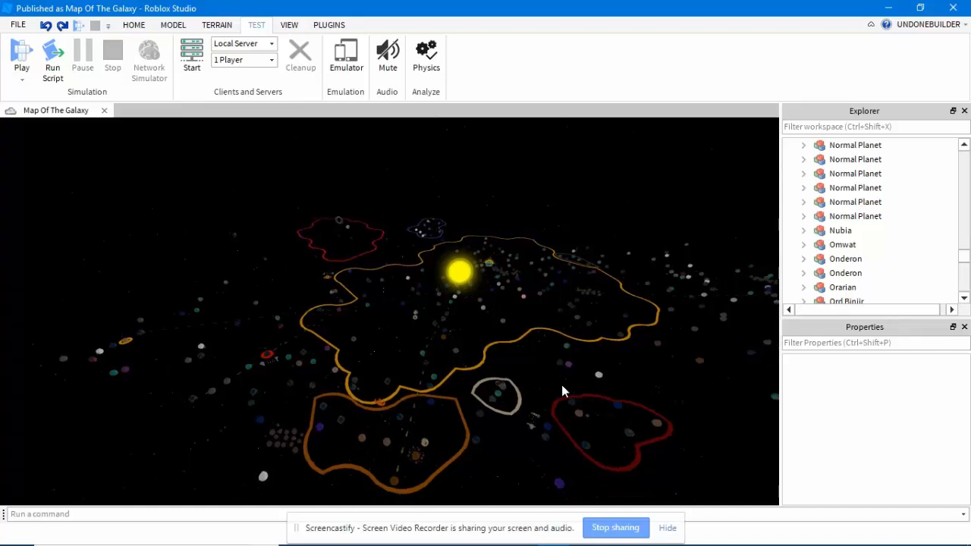
pyautogui.press('d')
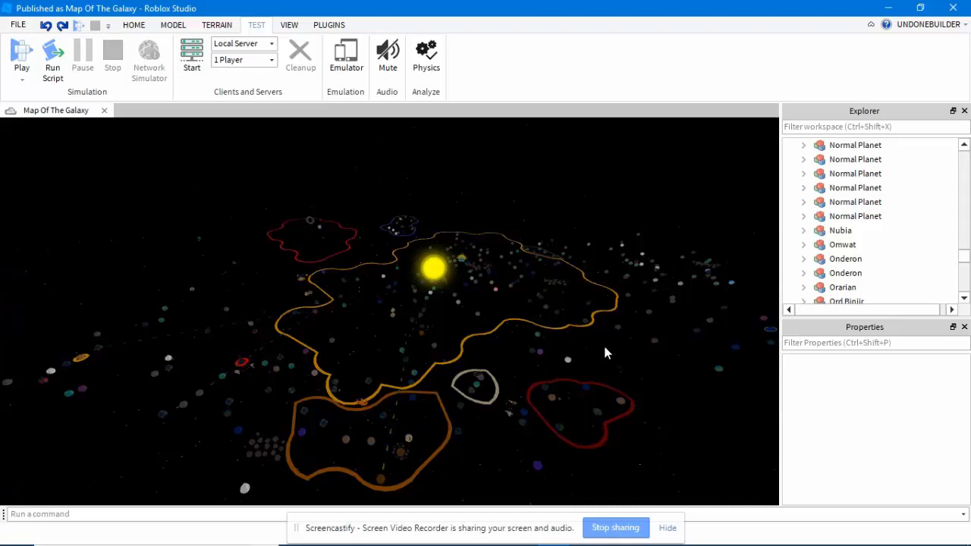
# Switch to the Deving place and look over its empty baseplate.
pyautogui.moveTo(557, 531)
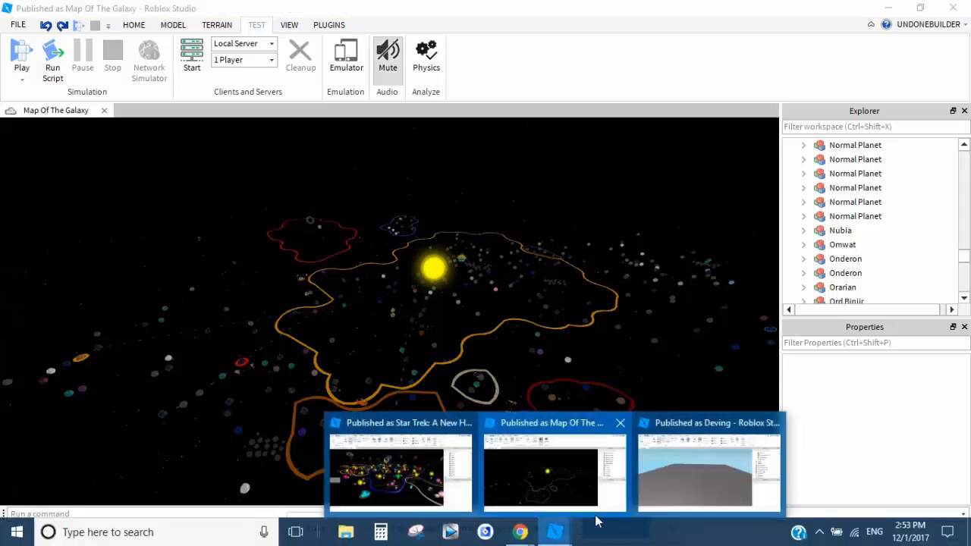
pyautogui.click(679, 484)
pyautogui.moveTo(506, 359); pyautogui.dragTo(506, 359, button='right')
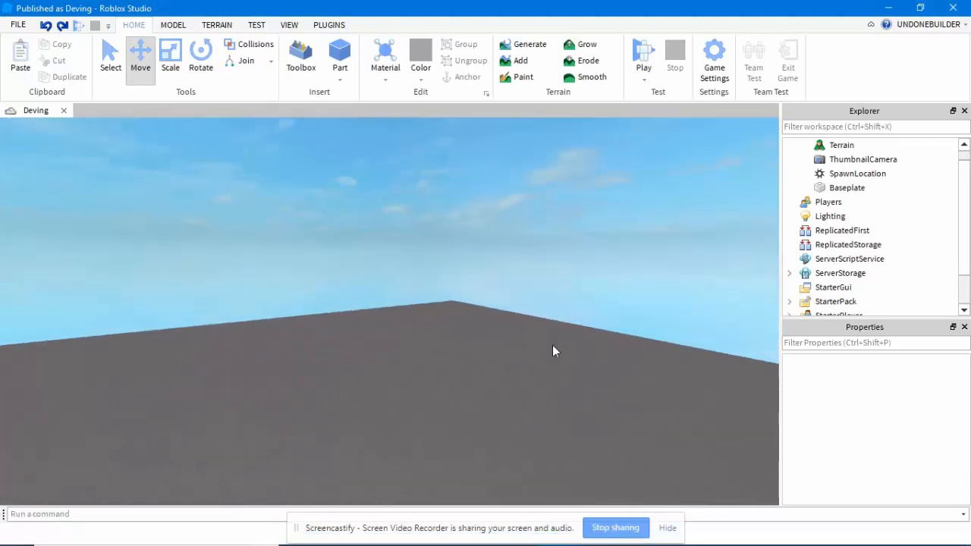
# Set the Lighting service's TimeOfDay to 0 to turn the Deving place's sky to night.
pyautogui.click(290, 26)
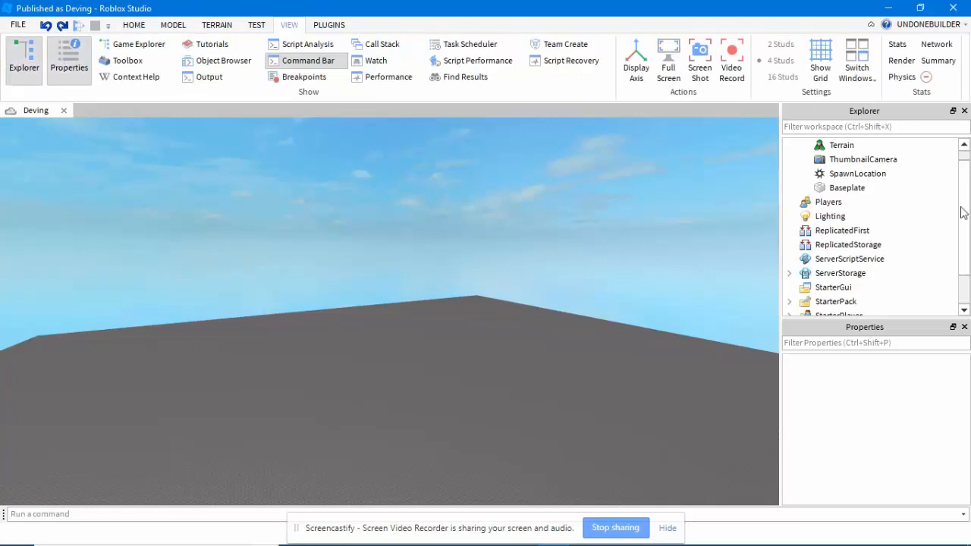
pyautogui.scroll(1, 962, 213)
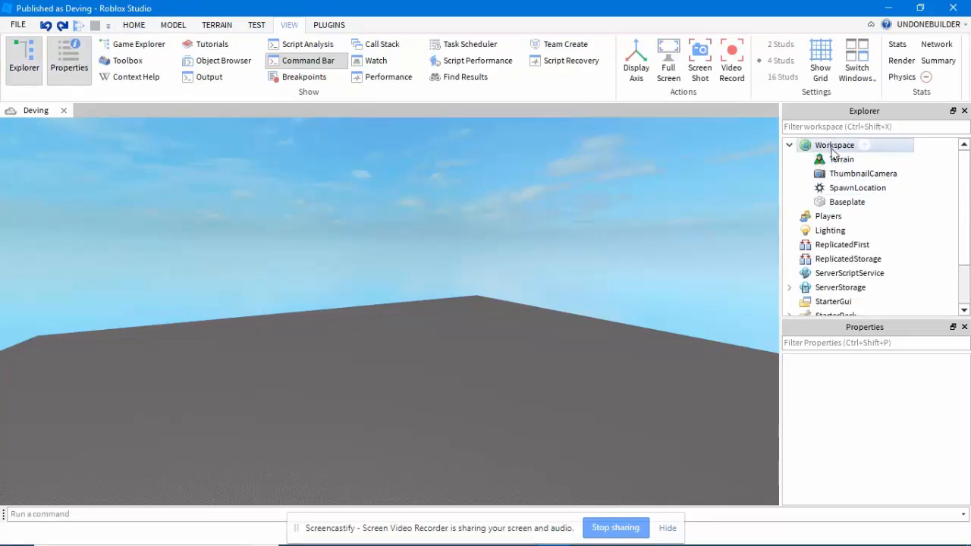
pyautogui.click(837, 218)
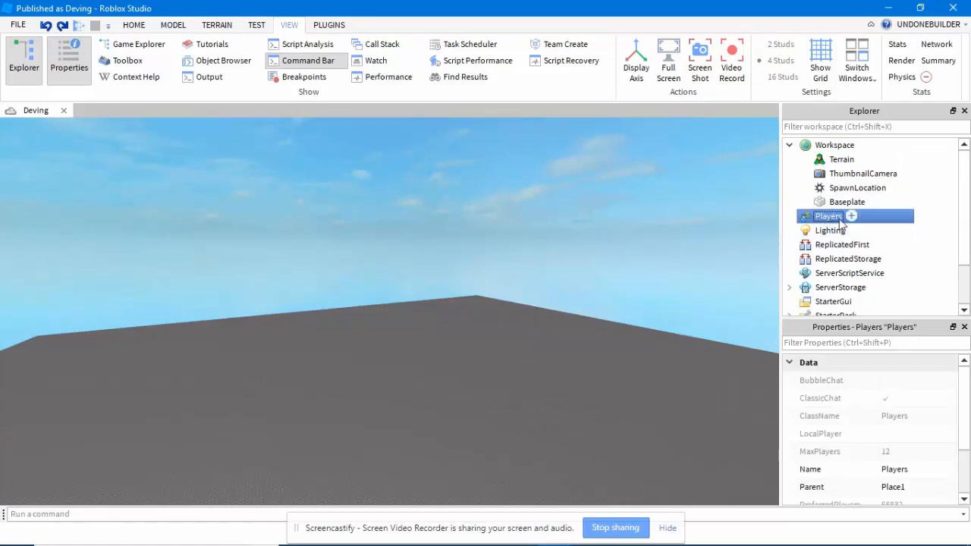
pyautogui.click(834, 231)
pyautogui.moveTo(960, 410); pyautogui.dragTo(963, 470)
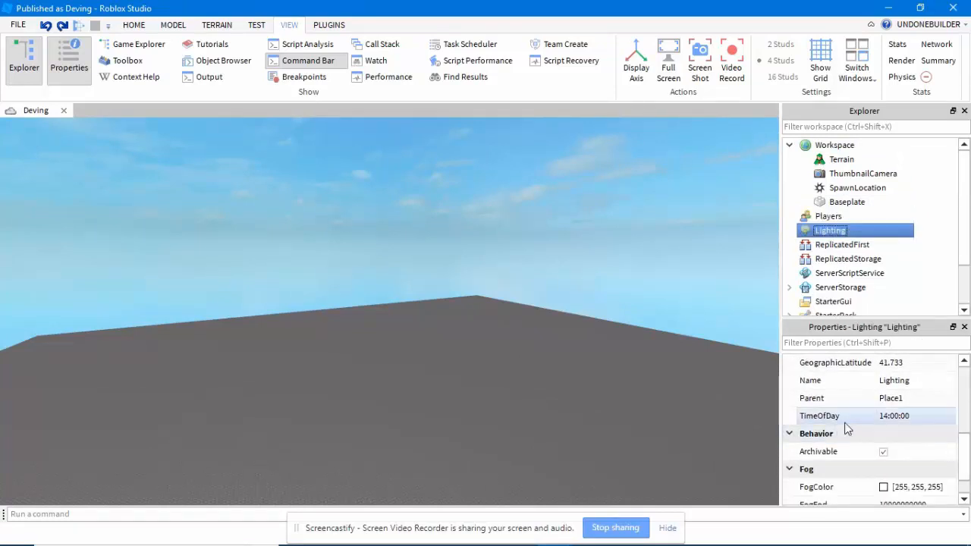
pyautogui.click(895, 417)
pyautogui.write('0')
pyautogui.press('Return')
pyautogui.click(494, 326)
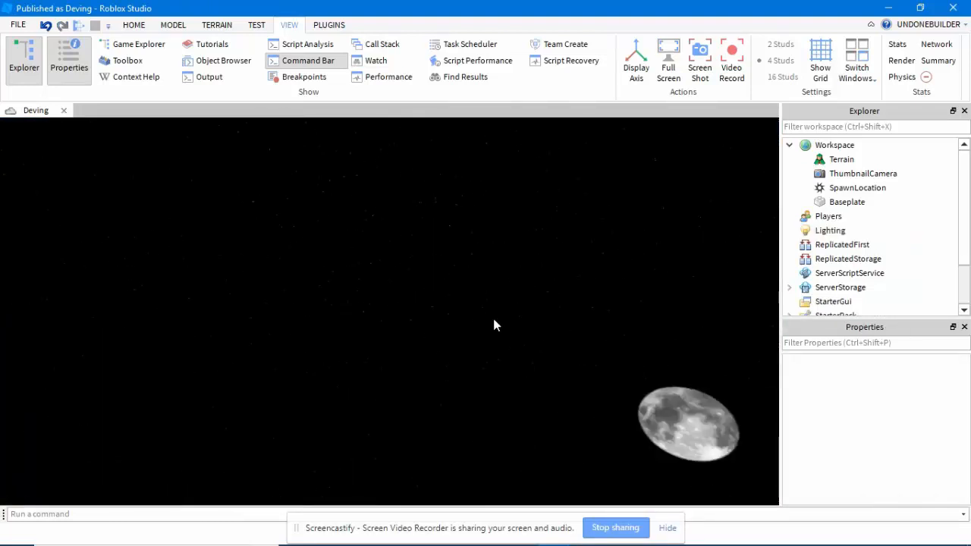
pyautogui.moveTo(494, 325); pyautogui.dragTo(522, 314, button='right')
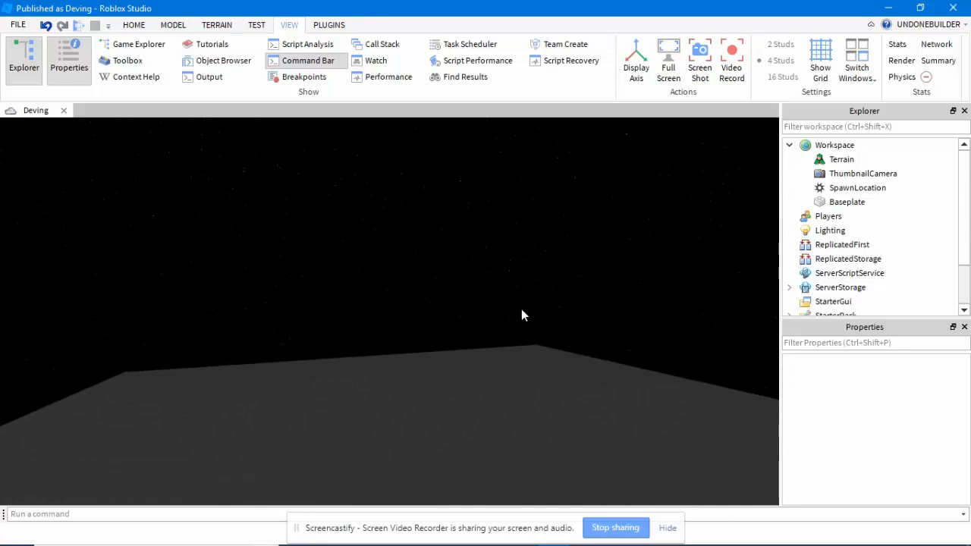
pyautogui.click(134, 24)
pyautogui.click(301, 62)
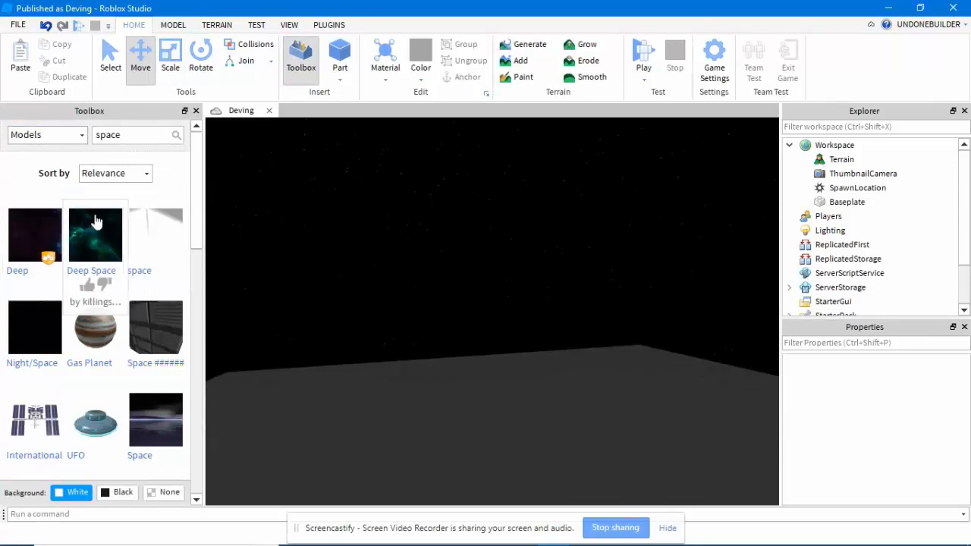
pyautogui.click(306, 66)
pyautogui.moveTo(495, 185); pyautogui.dragTo(495, 185, button='right')
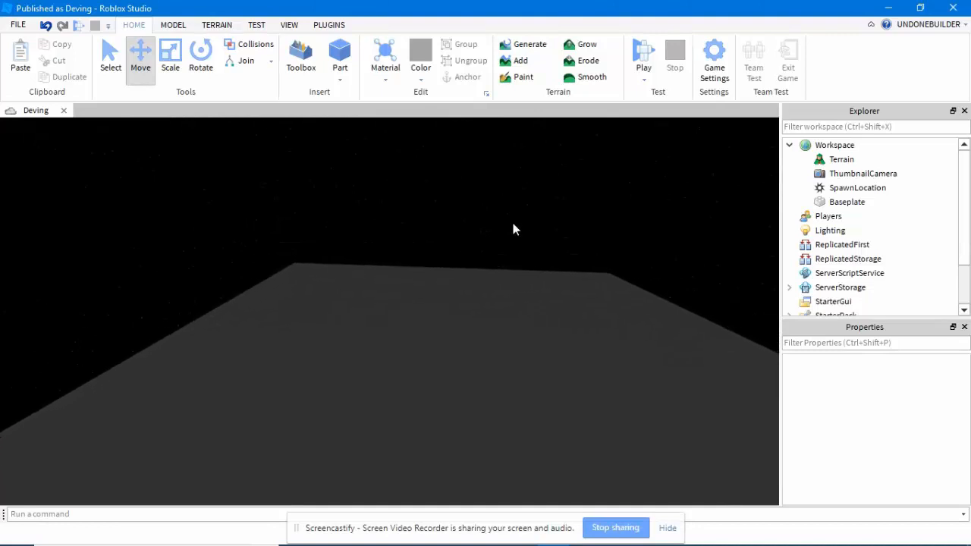
# Resize the Baseplate to 2048, 20, 2048.
pyautogui.moveTo(524, 252); pyautogui.dragTo(525, 253, button='right')
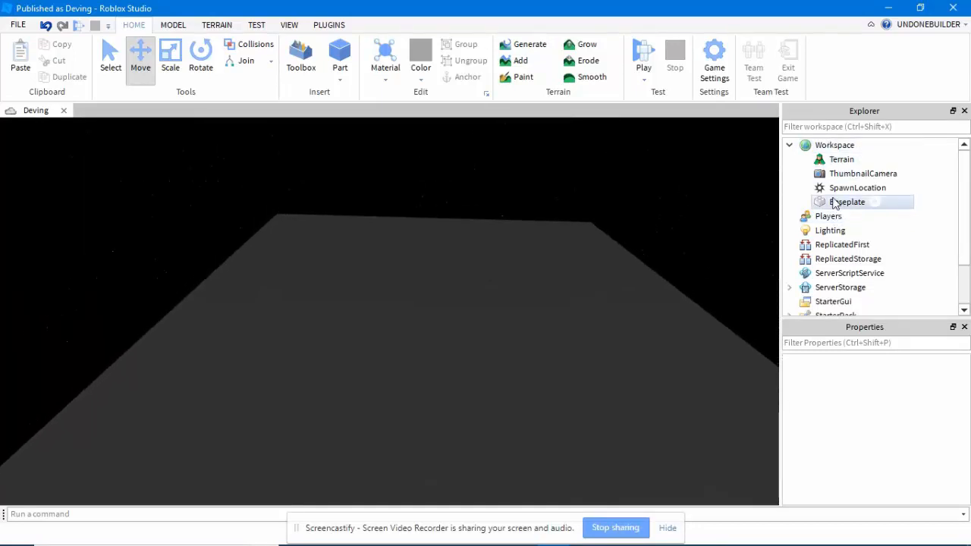
pyautogui.click(835, 203)
pyautogui.scroll(-8, 896, 377)
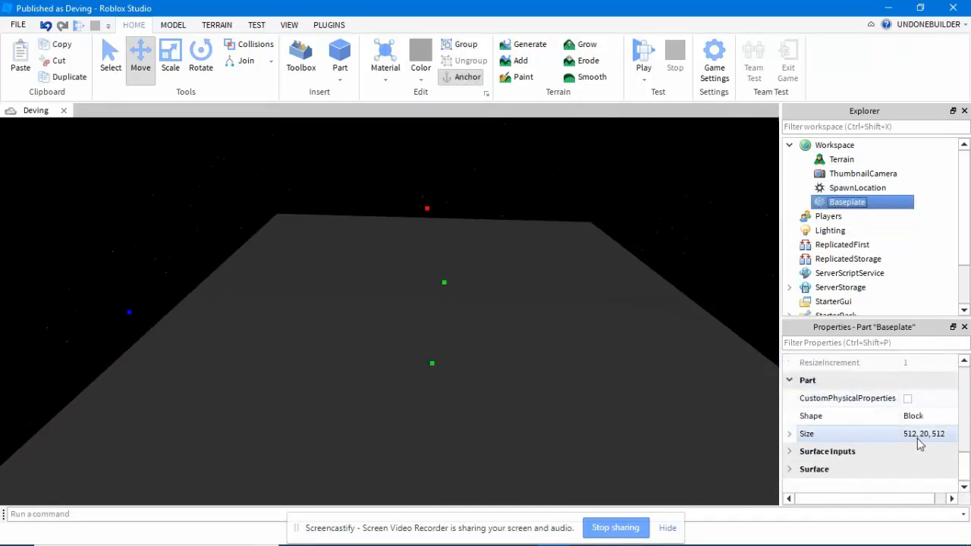
pyautogui.doubleClick(910, 435)
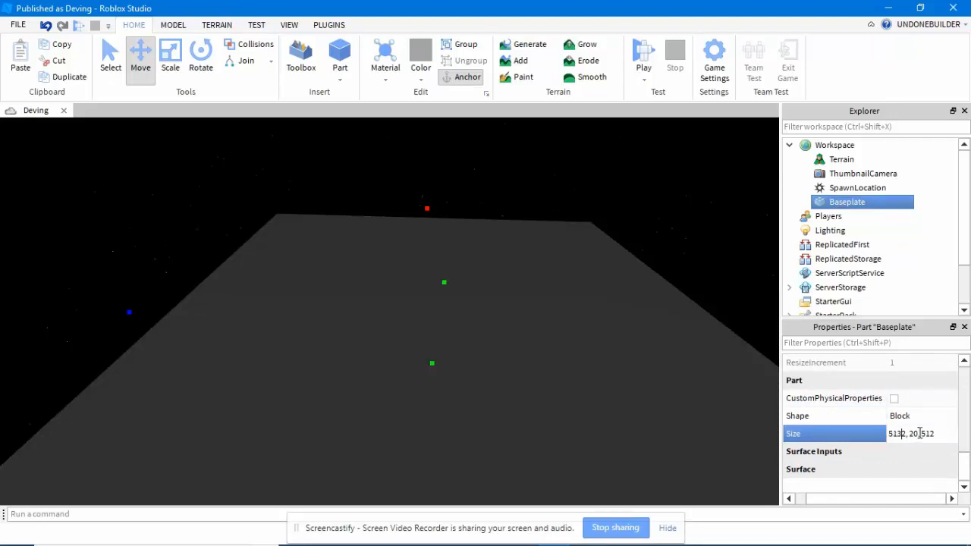
pyautogui.press('Return')
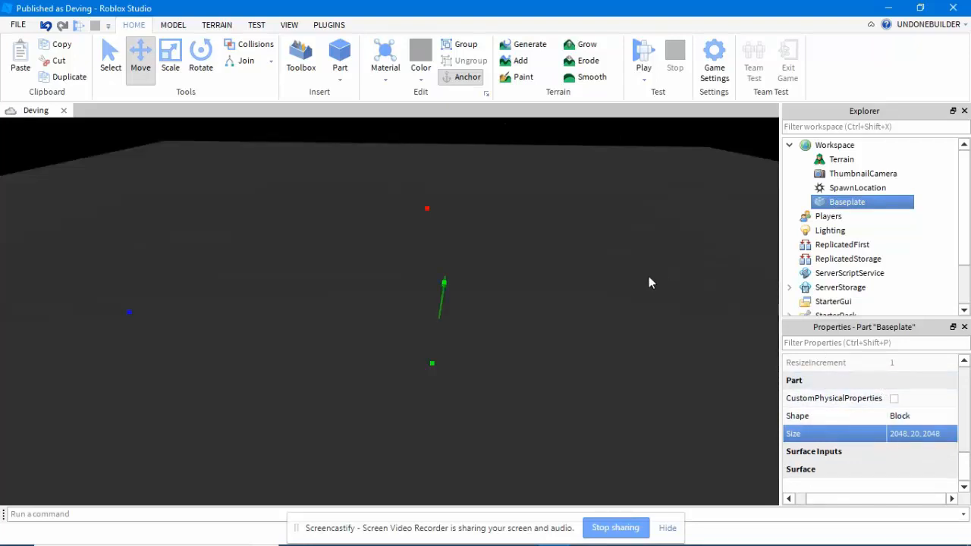
pyautogui.click(544, 211)
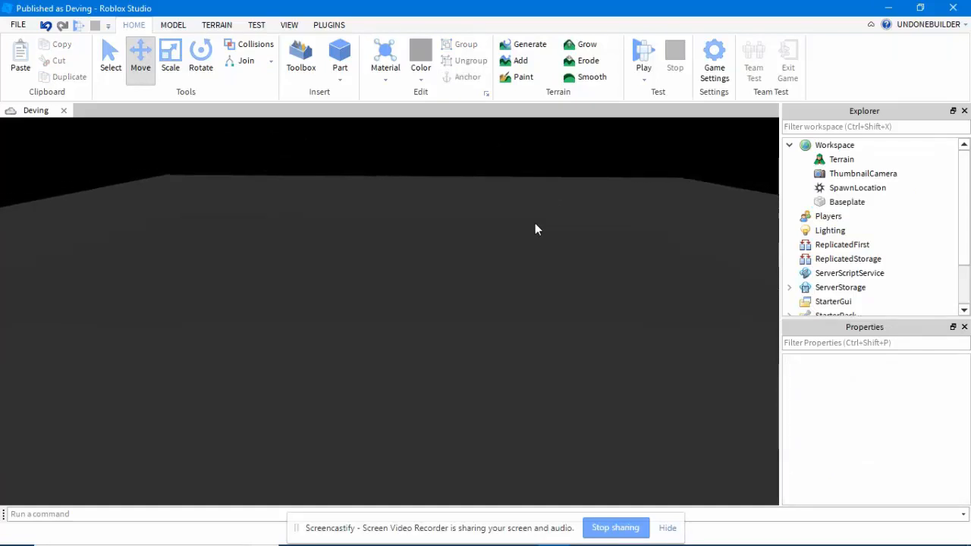
pyautogui.moveTo(535, 223); pyautogui.dragTo(535, 223, button='right')
pyautogui.scroll(3, 489, 320)
pyautogui.moveTo(489, 320); pyautogui.dragTo(489, 321, button='right')
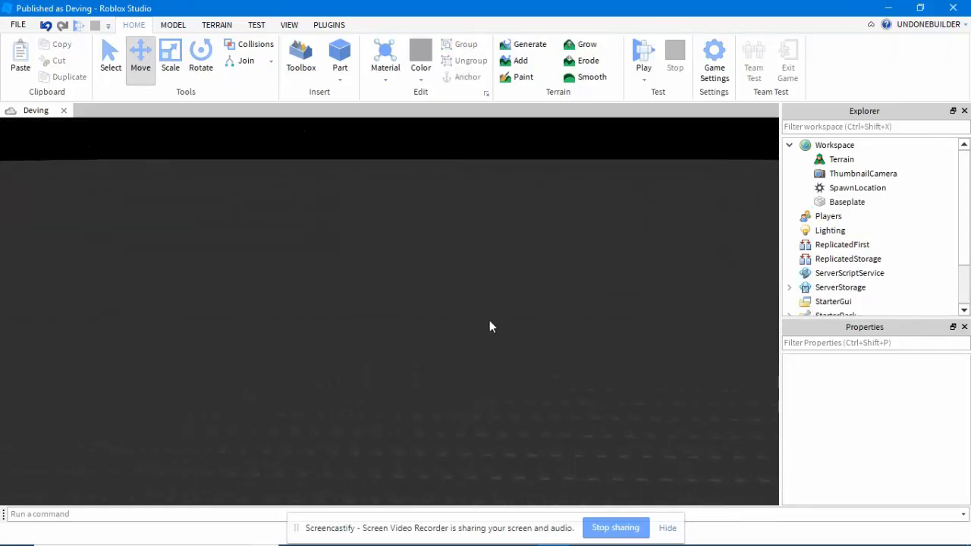
# Switch to the Star Trek: A New Horizon, The Galaxy place and select the Bolian system with its sun, planets, orbits and name.
pyautogui.click(560, 537)
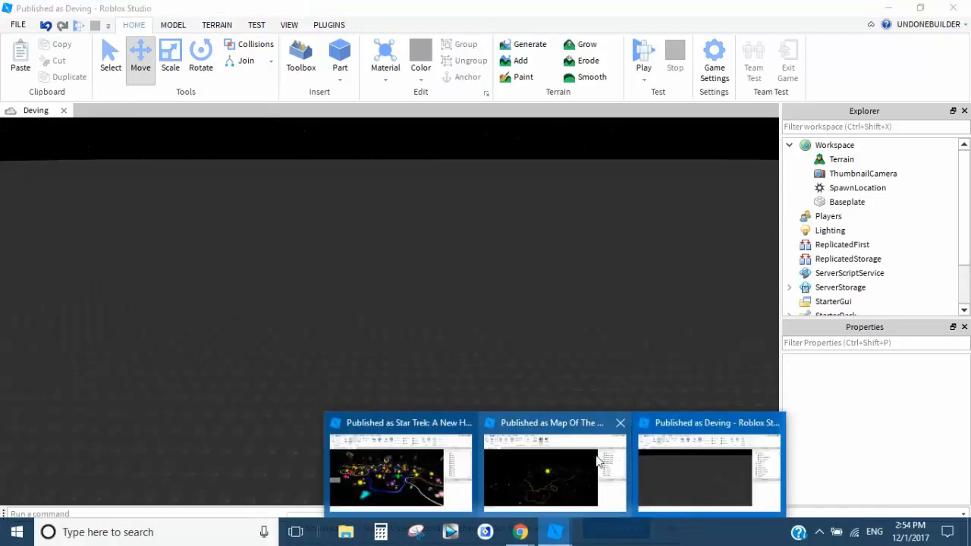
pyautogui.moveTo(590, 462)
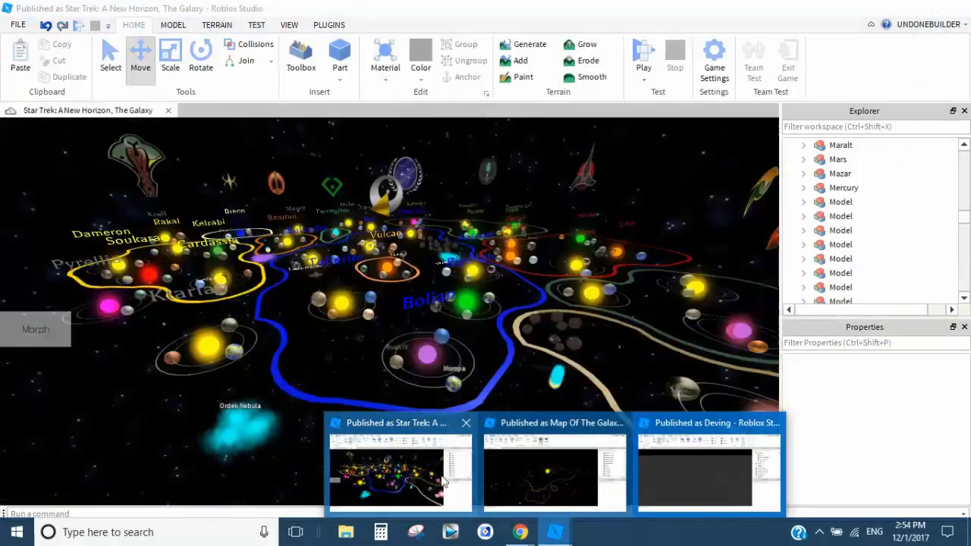
pyautogui.click(443, 480)
pyautogui.scroll(3, 455, 413)
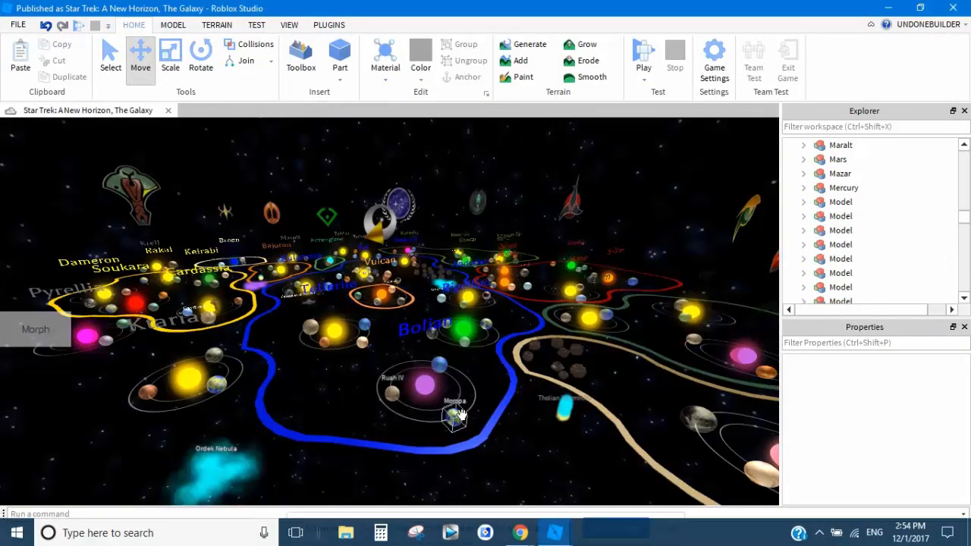
pyautogui.moveTo(458, 414); pyautogui.dragTo(463, 418, button='right')
pyautogui.scroll(3, 458, 379)
pyautogui.moveTo(457, 364); pyautogui.dragTo(423, 310, button='right')
pyautogui.scroll(-4, 423, 310)
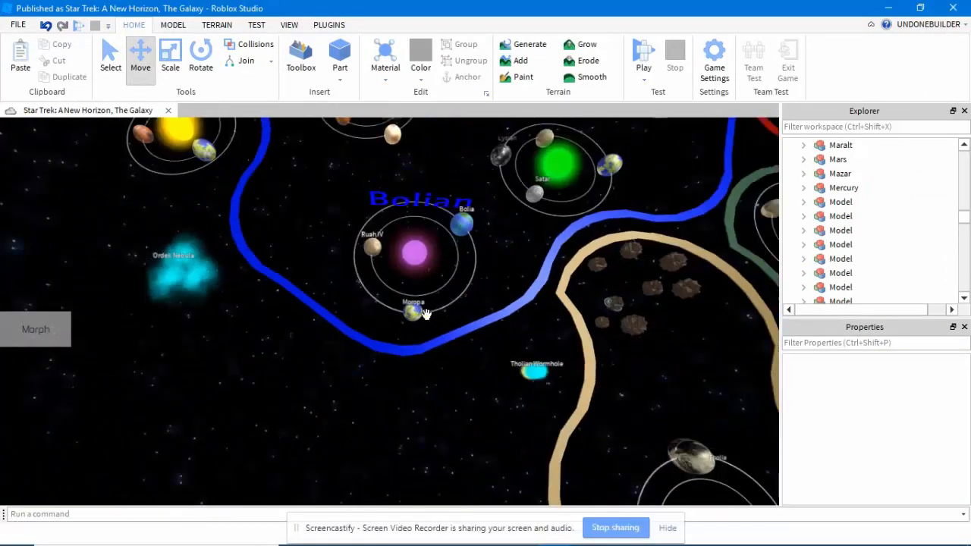
pyautogui.moveTo(345, 211); pyautogui.dragTo(455, 312)
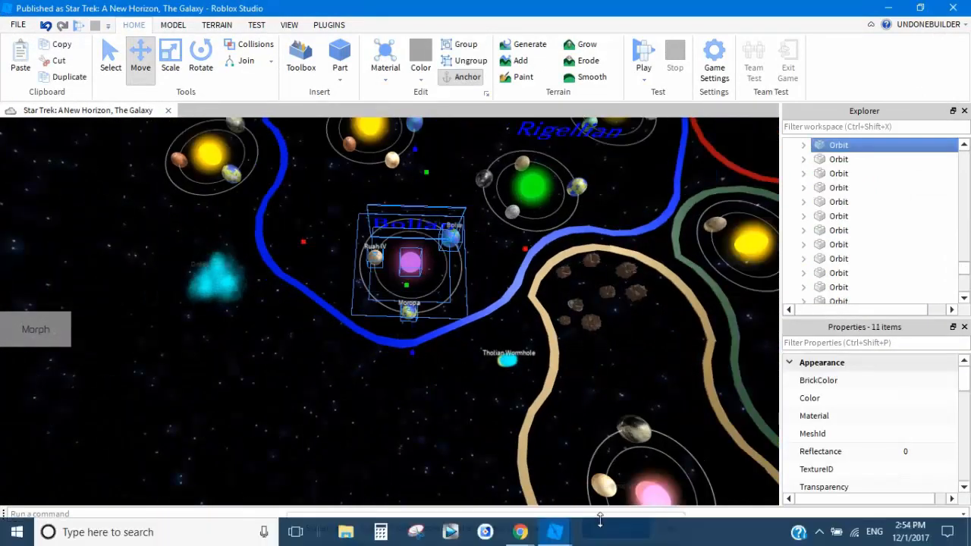
# Paste the Bolian system into the Deving place and lower it until its sun and planets sit half inside the baseplate.
pyautogui.moveTo(553, 537)
pyautogui.click(665, 473)
pyautogui.hotkey('ctrl', 'v')
pyautogui.press('f')
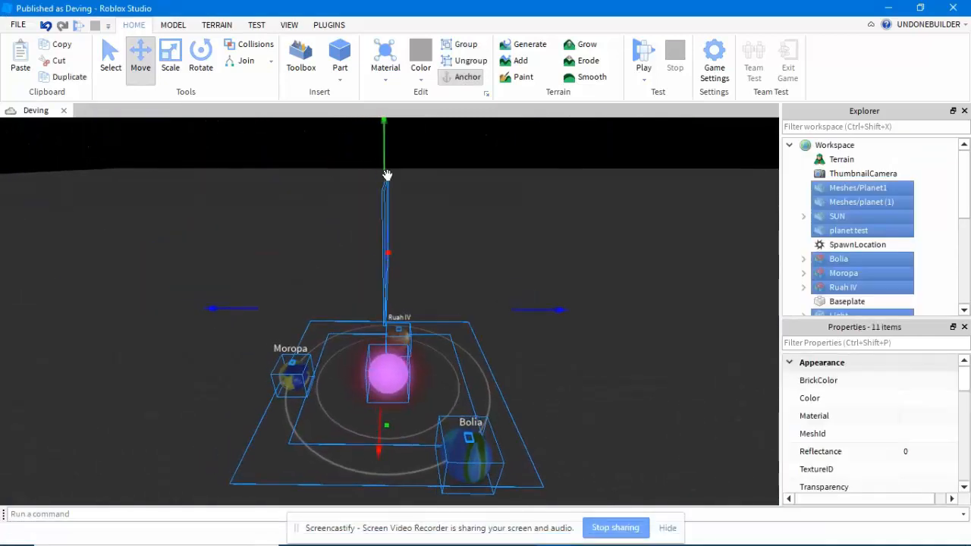
pyautogui.scroll(2, 403, 195)
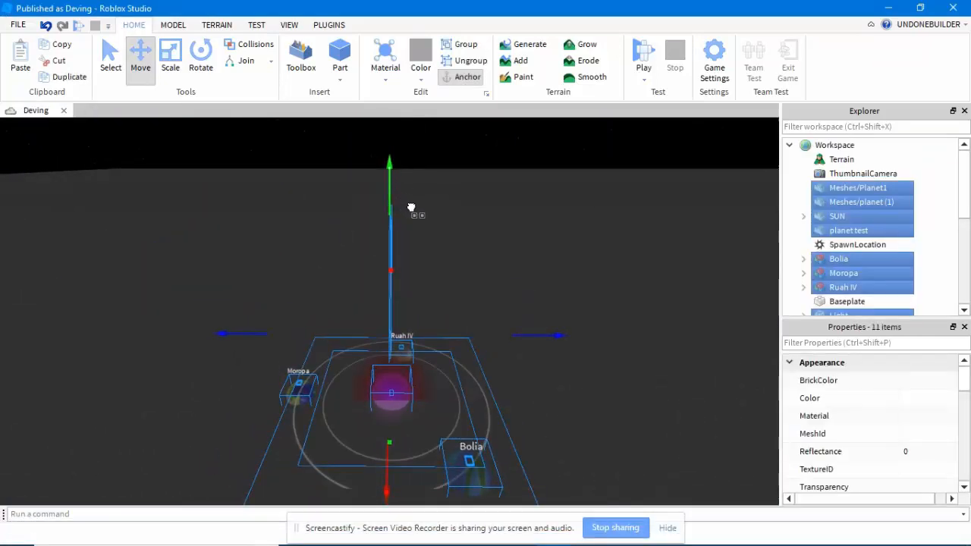
pyautogui.scroll(3, 496, 247)
pyautogui.moveTo(456, 223); pyautogui.dragTo(492, 247, button='right')
pyautogui.scroll(-4, 492, 247)
pyautogui.scroll(-1, 407, 179)
pyautogui.moveTo(386, 174); pyautogui.dragTo(395, 173)
pyautogui.scroll(2, 624, 208)
pyautogui.click(625, 205)
# Examine the pasted Bolian system's sun, planets and orbits from close up and from a distance.
pyautogui.scroll(4, 627, 203)
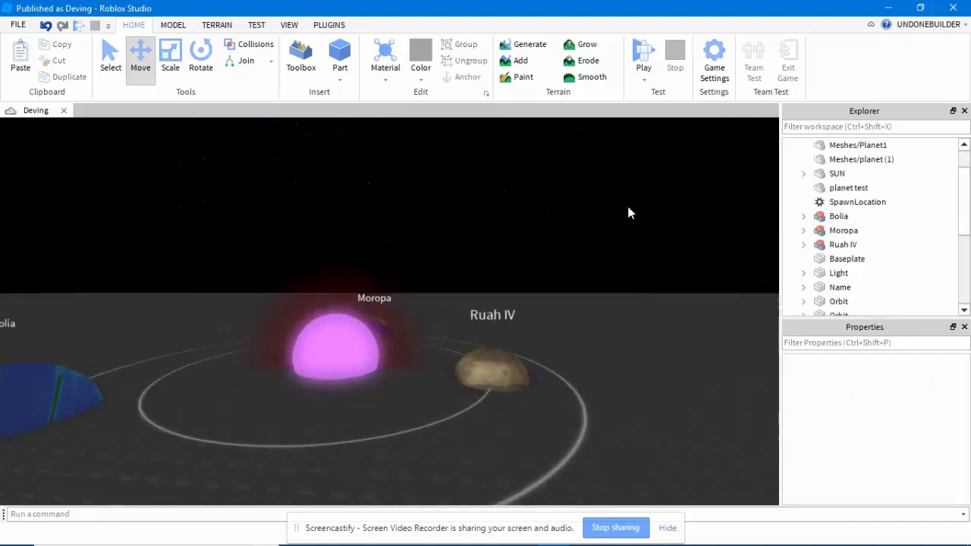
pyautogui.moveTo(627, 203); pyautogui.dragTo(628, 209, button='right')
pyautogui.scroll(-5, 628, 208)
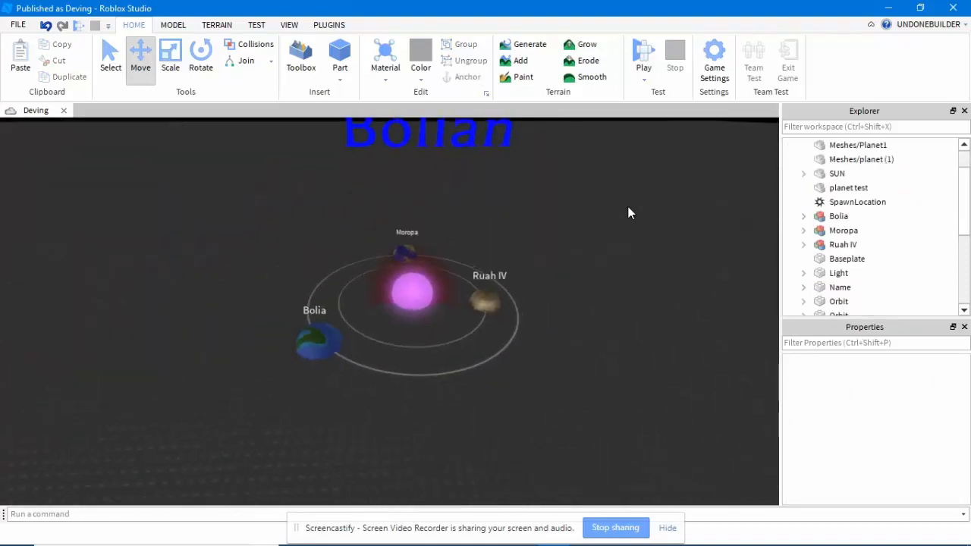
pyautogui.scroll(6, 612, 243)
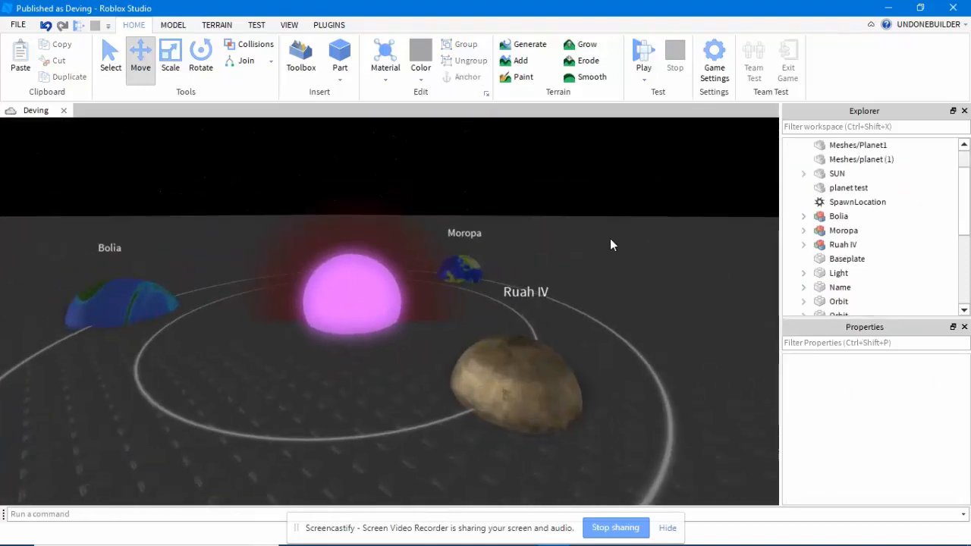
pyautogui.scroll(-8, 610, 238)
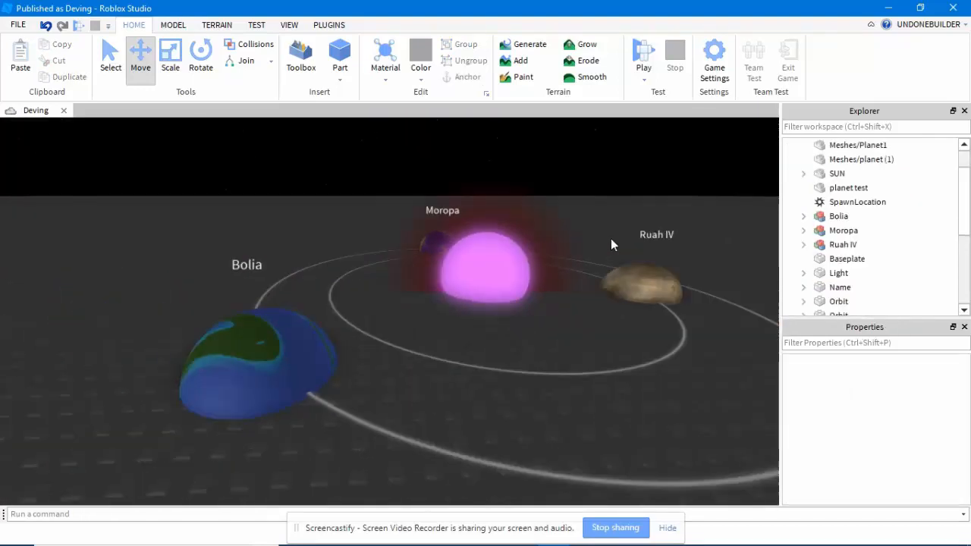
pyautogui.scroll(4, 608, 262)
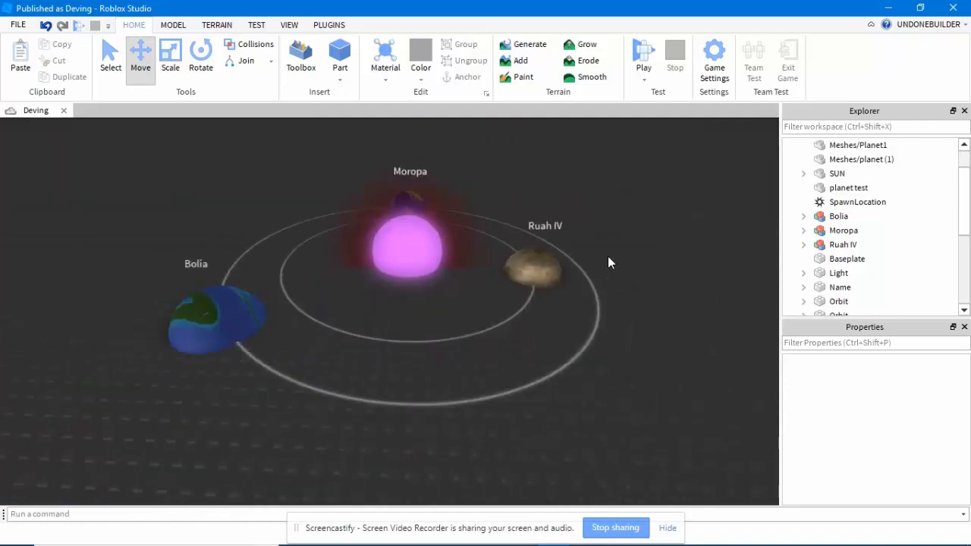
pyautogui.scroll(-5, 608, 262)
pyautogui.scroll(1, 608, 261)
# Switch to the Map Of The Galaxy place and select the Naboo and Rori planets with the objects around them.
pyautogui.moveTo(554, 540)
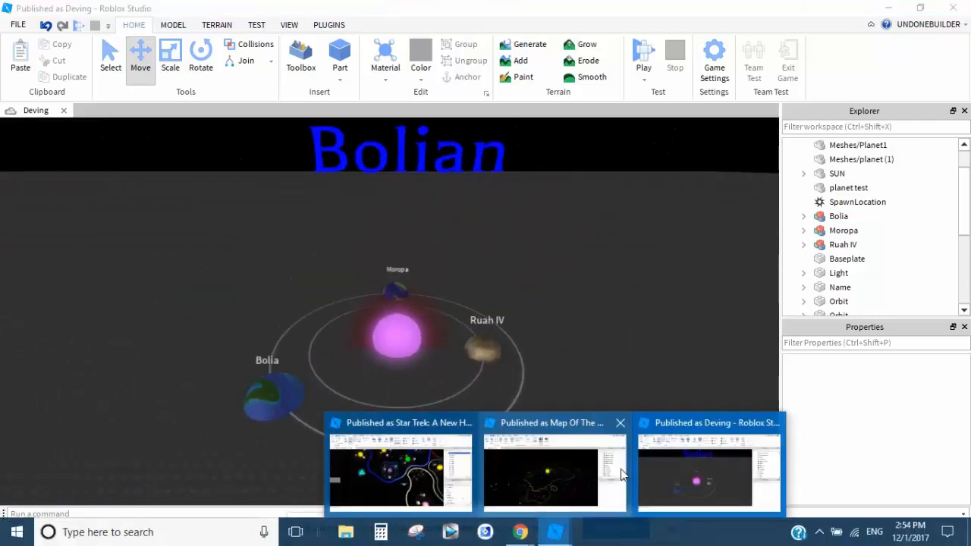
pyautogui.click(546, 464)
pyautogui.scroll(4, 423, 299)
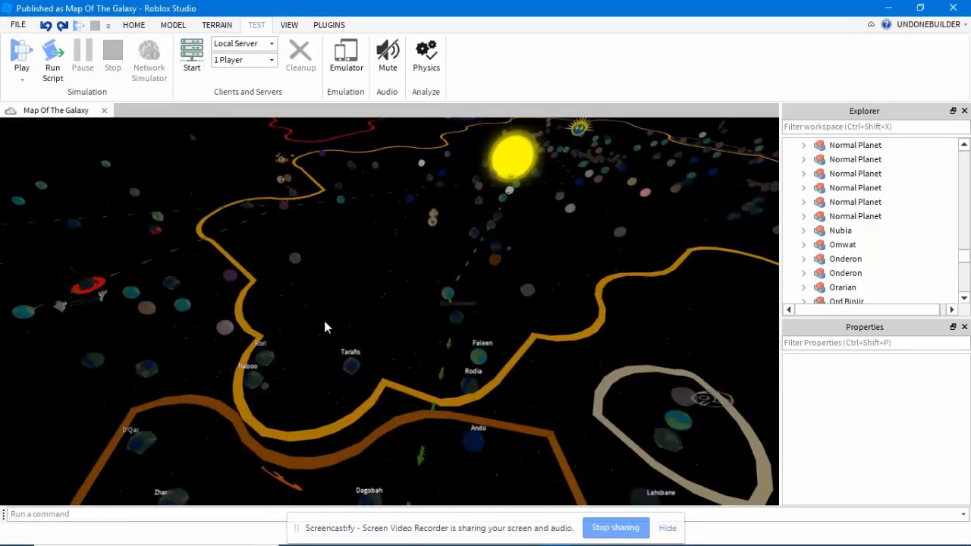
pyautogui.scroll(2, 325, 319)
pyautogui.moveTo(368, 335); pyautogui.dragTo(284, 414)
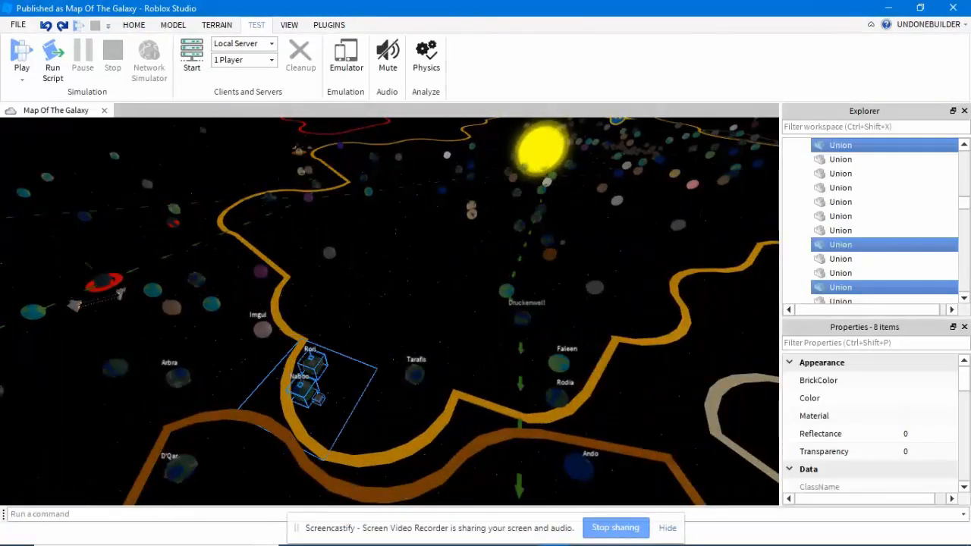
# Paste the Naboo and Rori group into the Deving place and position it beside the Bolian system.
pyautogui.moveTo(555, 531)
pyautogui.click(645, 475)
pyautogui.hotkey('ctrl', 'v')
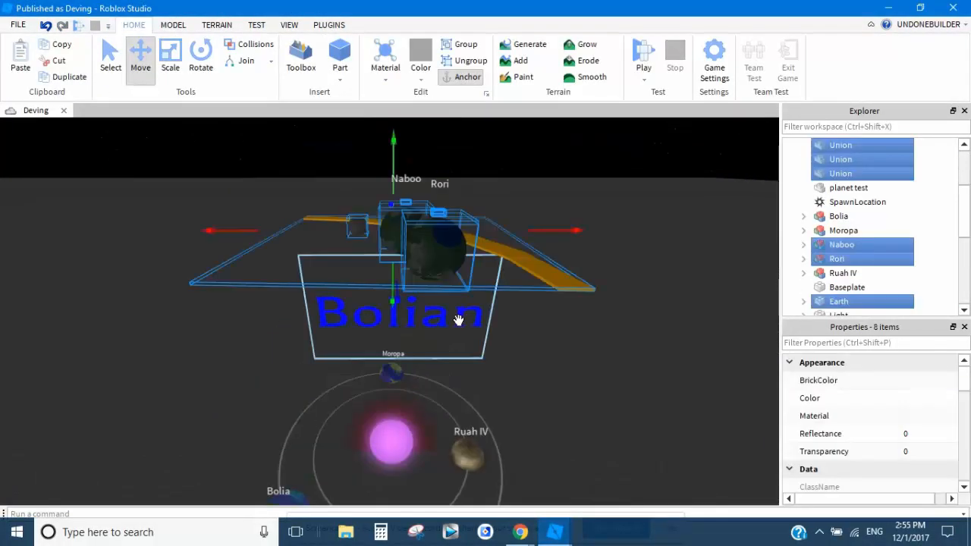
pyautogui.press('d')
pyautogui.click(539, 392)
# Delete the orange border piece from the pasted group and lower Naboo, Rori and their moon halfway into the baseplate.
pyautogui.click(463, 354)
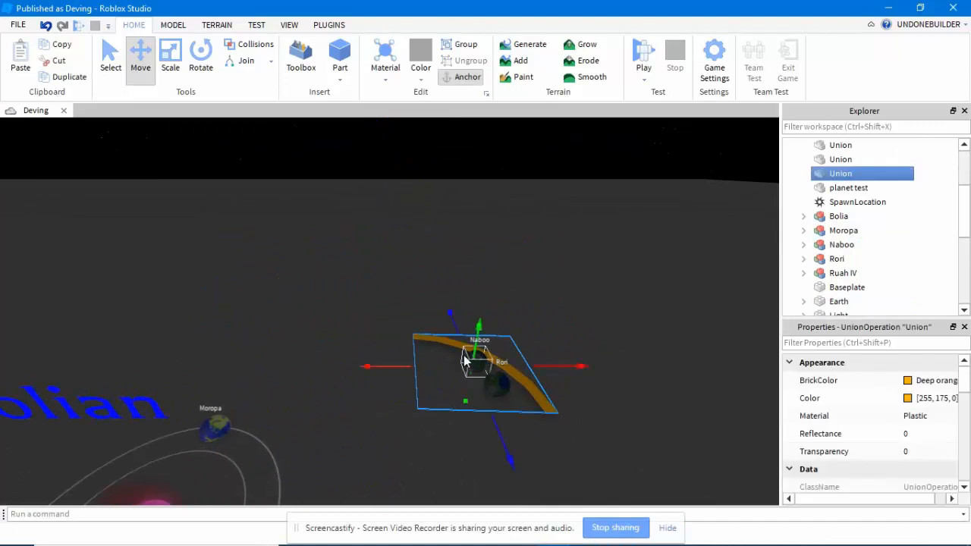
pyautogui.press('Delete')
pyautogui.moveTo(399, 308); pyautogui.dragTo(540, 400)
pyautogui.press('f')
pyautogui.moveTo(498, 351); pyautogui.dragTo(531, 322, button='right')
pyautogui.moveTo(392, 224); pyautogui.dragTo(414, 283)
pyautogui.click(480, 240)
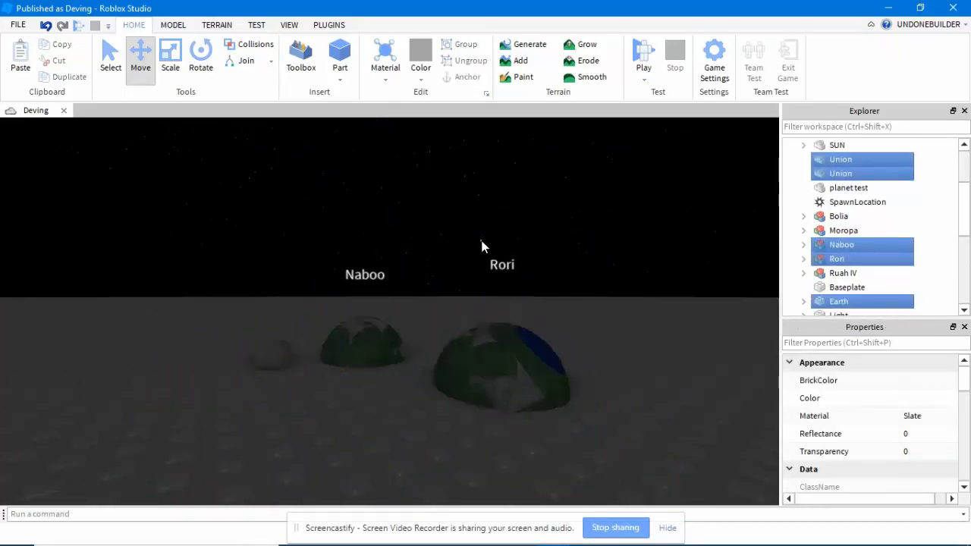
# Set the Baseplate's Transparency to 1.
pyautogui.moveTo(480, 240); pyautogui.dragTo(471, 252, button='right')
pyautogui.scroll(-10, 471, 253)
pyautogui.scroll(10, 505, 296)
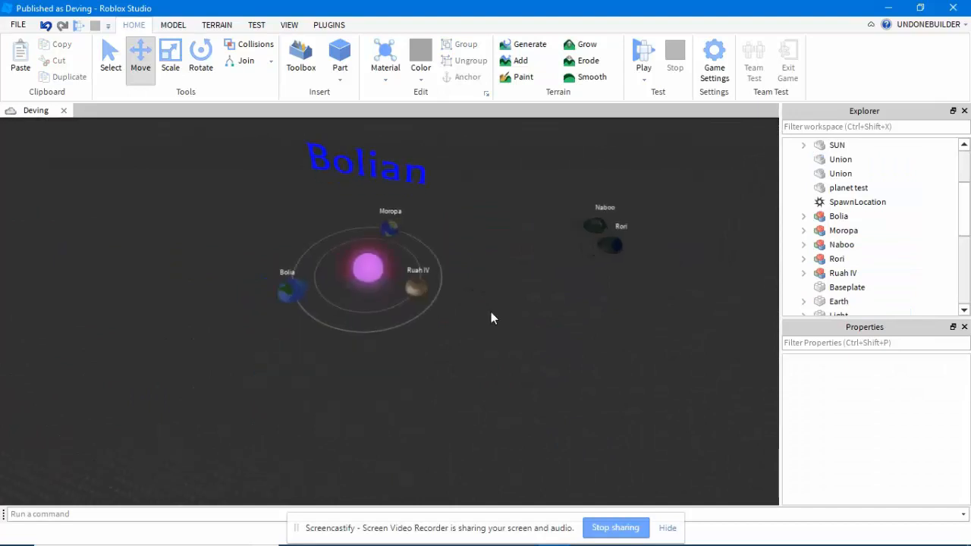
pyautogui.click(491, 312)
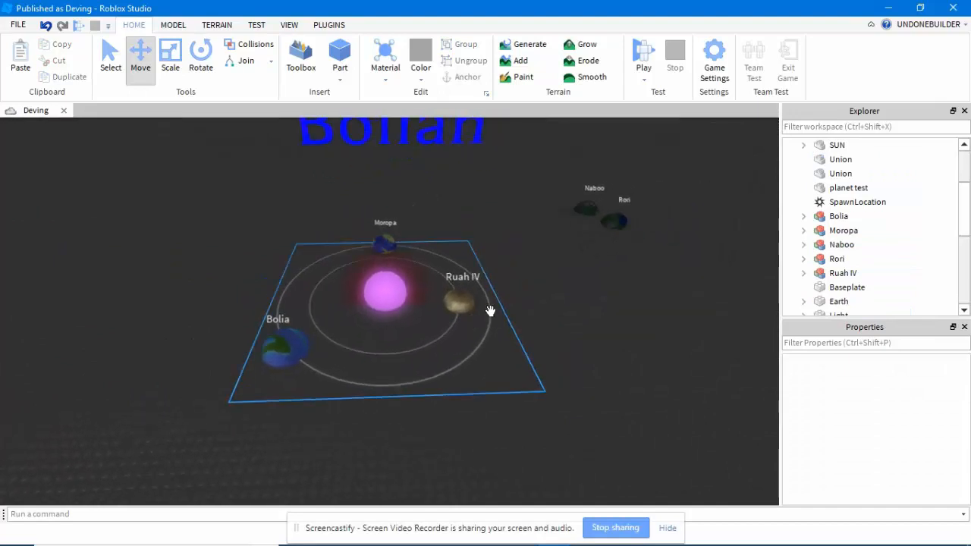
pyautogui.moveTo(491, 311); pyautogui.dragTo(504, 284, button='right')
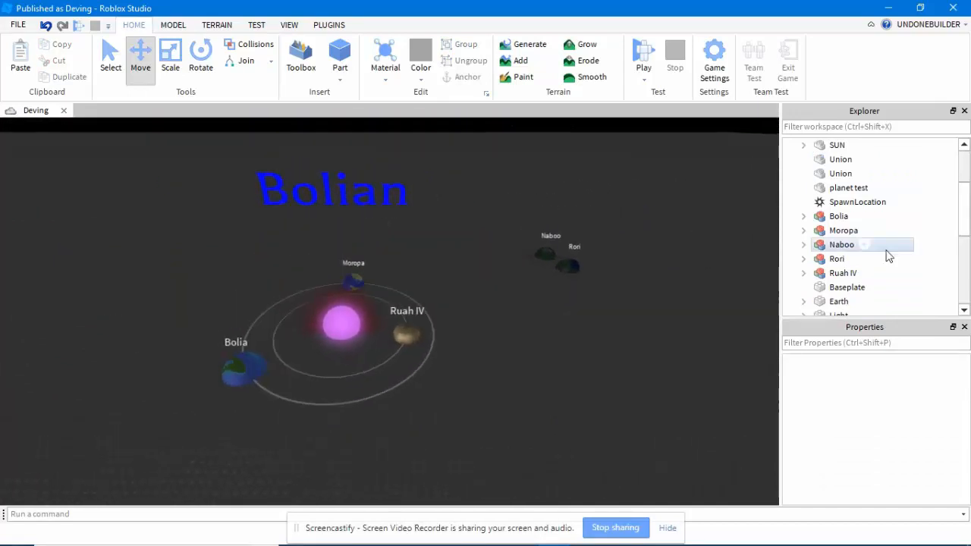
pyautogui.scroll(-1, 886, 255)
pyautogui.click(847, 246)
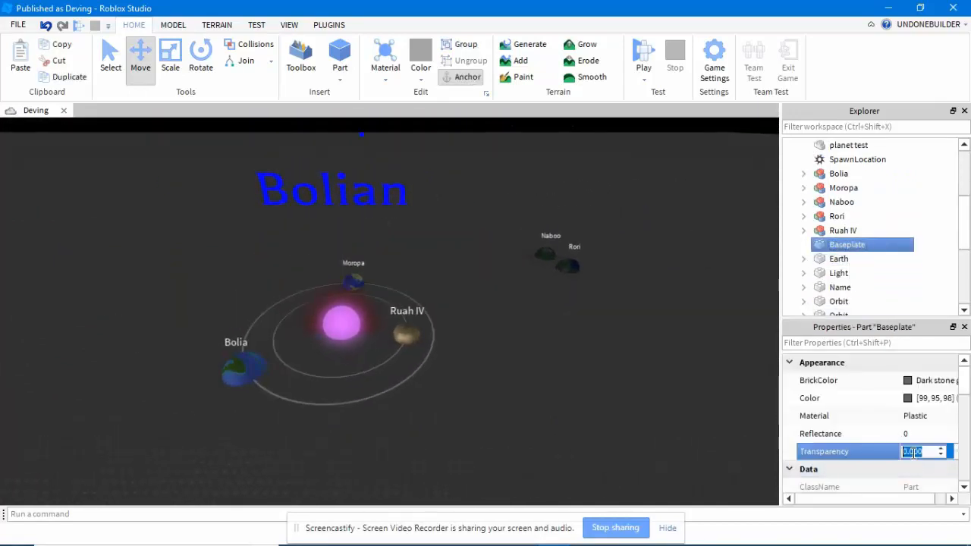
pyautogui.write('1')
pyautogui.press('Return')
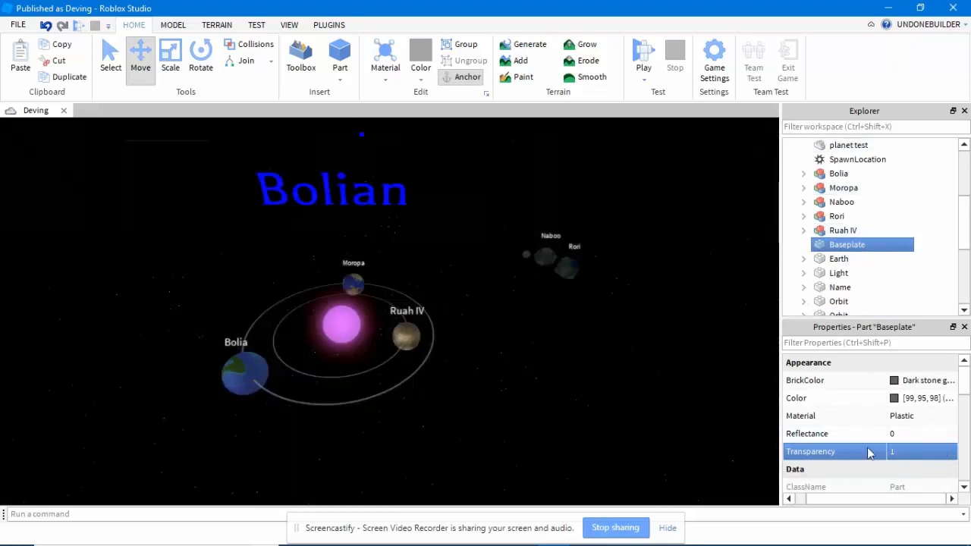
# Duplicate the whole Bolian system, place the copy near the original, and delete the copy.
pyautogui.click(531, 362)
pyautogui.press('w')
pyautogui.moveTo(530, 363); pyautogui.dragTo(591, 357, button='right')
pyautogui.press('s')
pyautogui.press('w')
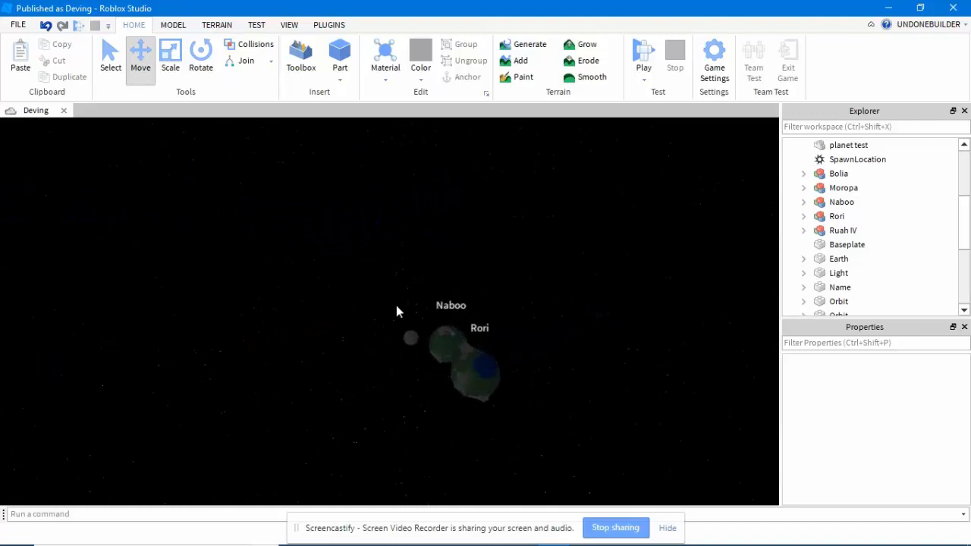
pyautogui.scroll(-5, 396, 306)
pyautogui.moveTo(278, 220); pyautogui.dragTo(446, 357)
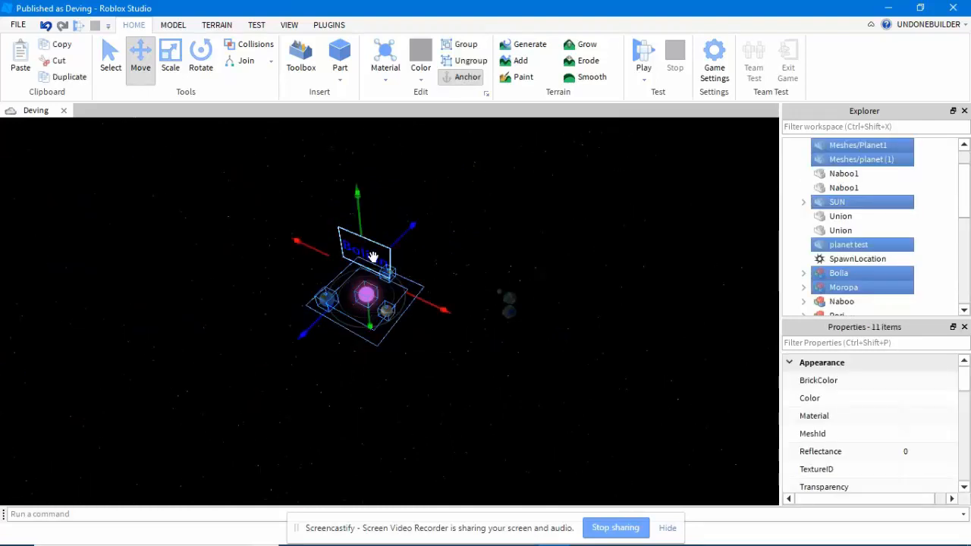
pyautogui.rightClick(373, 257)
pyautogui.click(418, 74)
pyautogui.moveTo(397, 241); pyautogui.dragTo(465, 248)
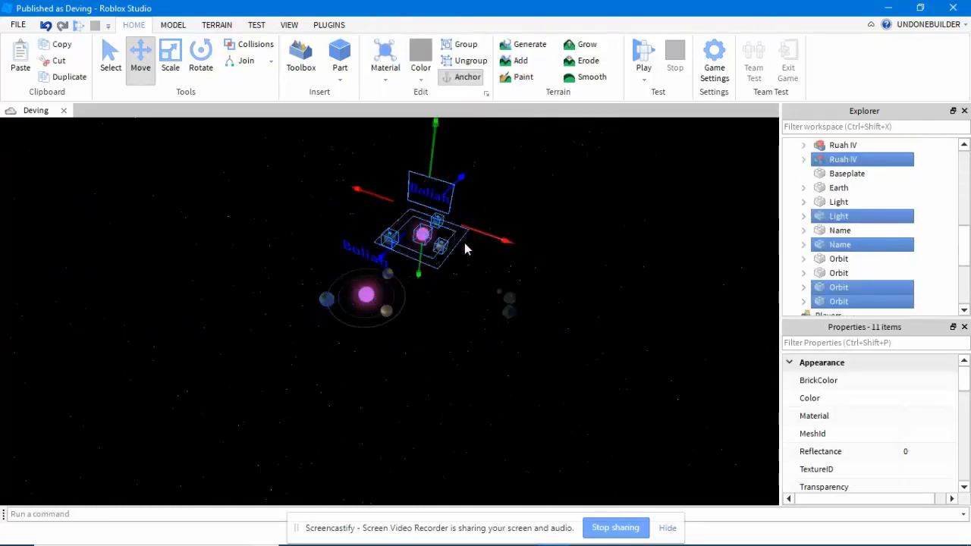
pyautogui.scroll(5, 462, 206)
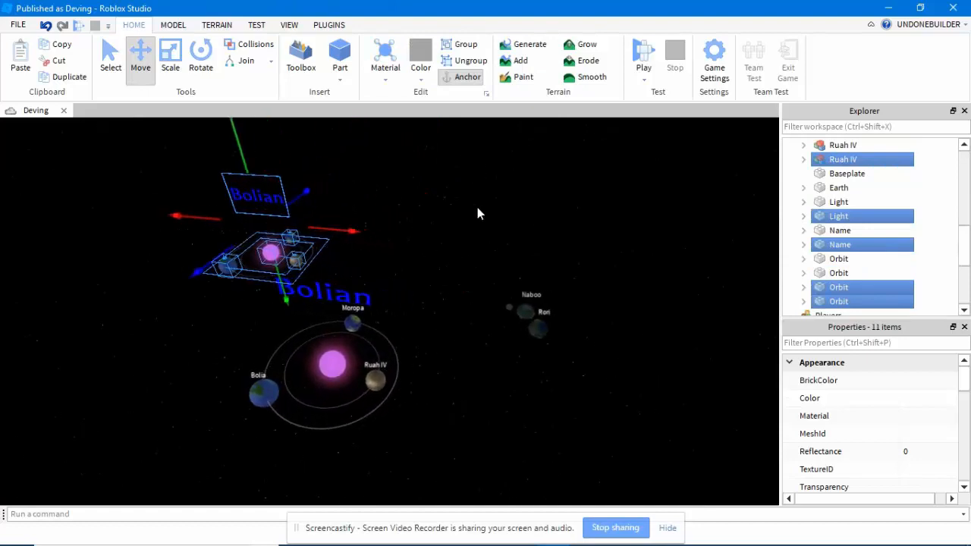
pyautogui.press('Delete')
# Move the SUN mesh out of the centre of the Bolian orbits into the open space towards Naboo and Rori.
pyautogui.scroll(10, 466, 243)
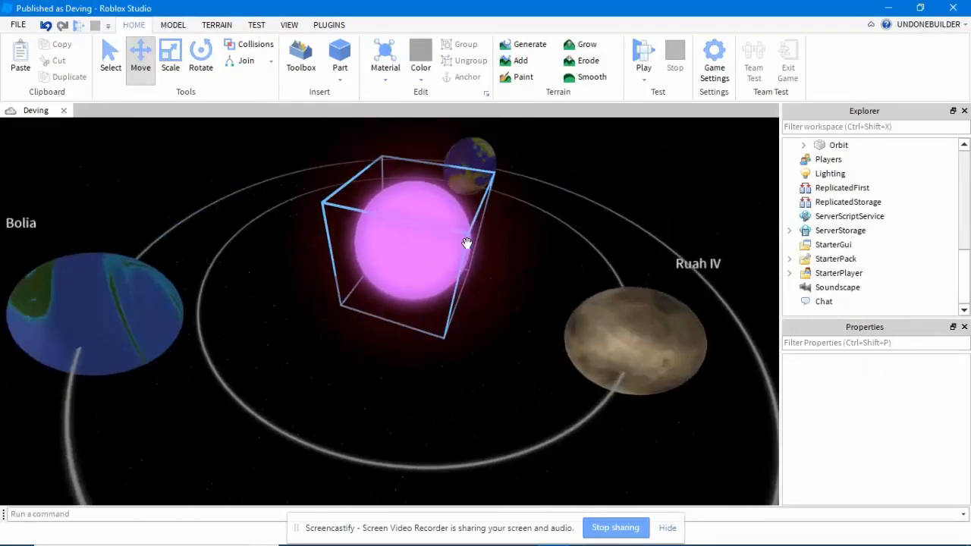
pyautogui.scroll(-10, 466, 242)
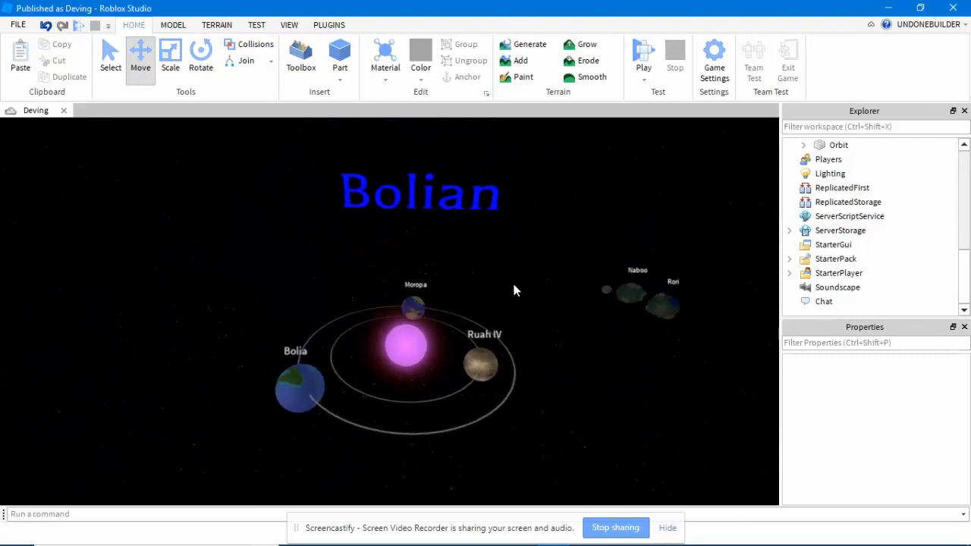
pyautogui.scroll(8, 501, 281)
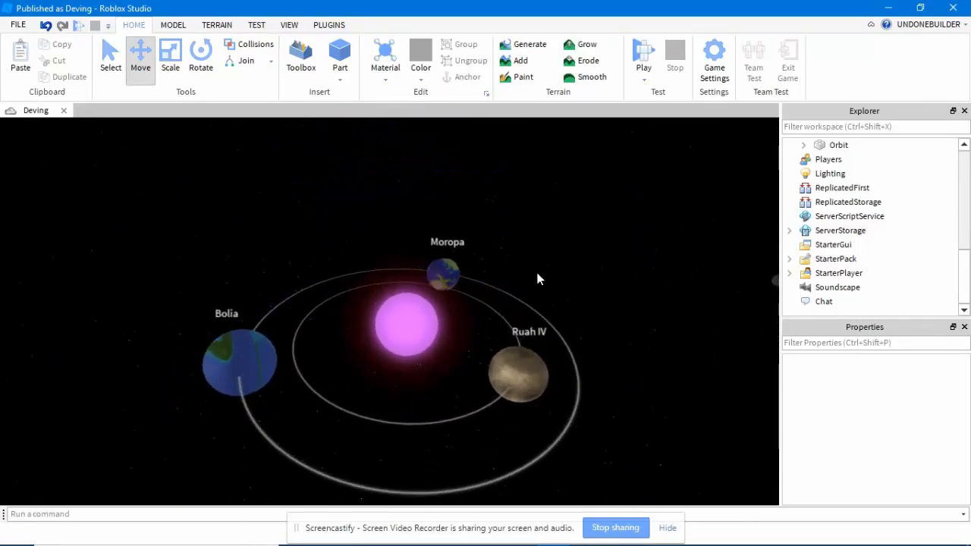
pyautogui.moveTo(558, 254); pyautogui.dragTo(611, 244, button='right')
pyautogui.scroll(4, 560, 262)
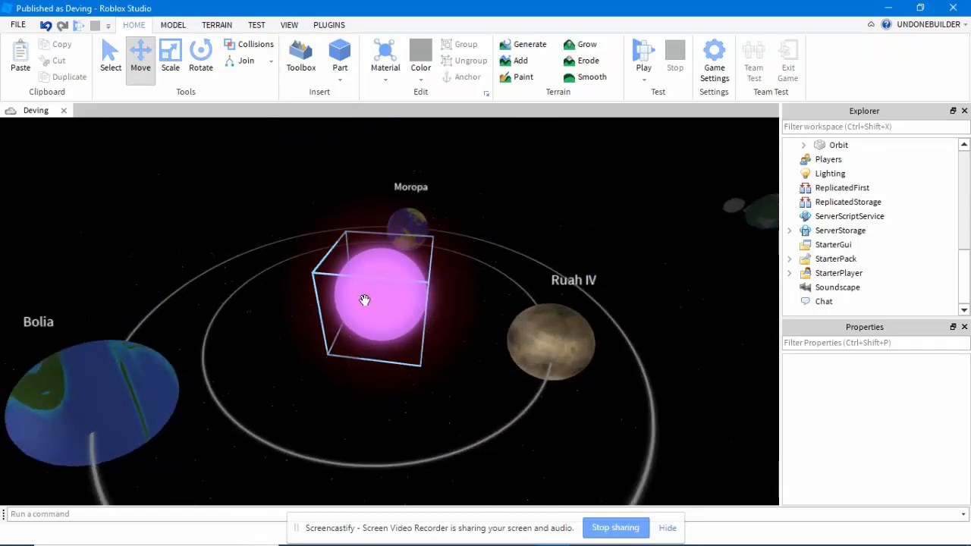
pyautogui.moveTo(365, 300); pyautogui.dragTo(492, 293)
pyautogui.scroll(-5, 492, 234)
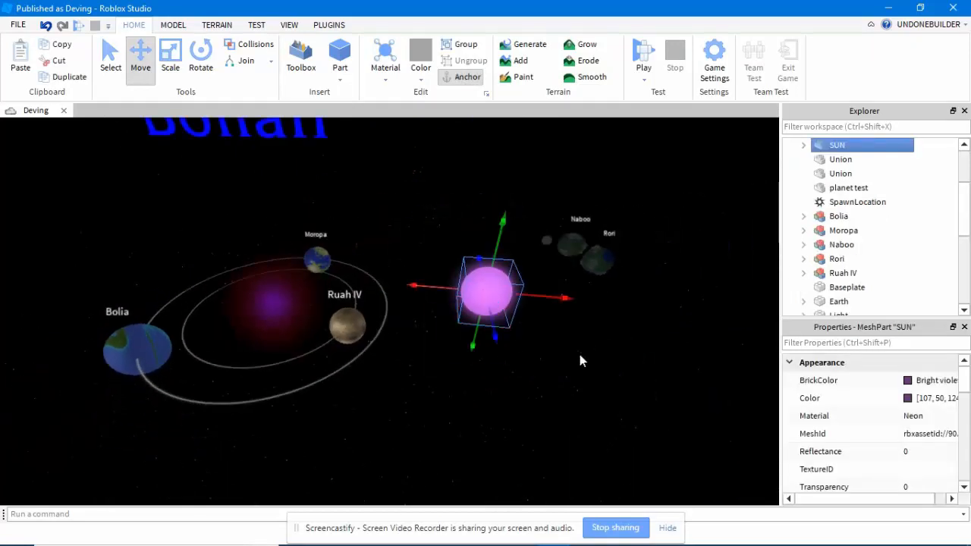
# Deselect the SUN and examine the light at the centre of the Bolian orbits.
pyautogui.scroll(6, 580, 355)
pyautogui.click(580, 354)
pyautogui.moveTo(579, 355); pyautogui.dragTo(538, 363, button='right')
pyautogui.scroll(-4, 540, 364)
pyautogui.scroll(-3, 539, 363)
pyautogui.scroll(3, 538, 363)
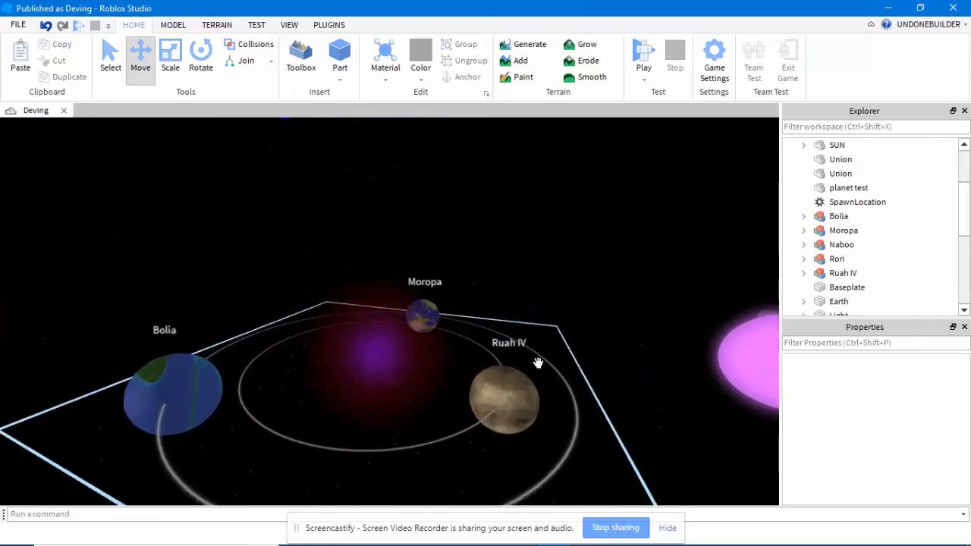
# Select the Light part at the centre of the Bolian orbits, examine its properties, and deselect it.
pyautogui.scroll(3, 490, 374)
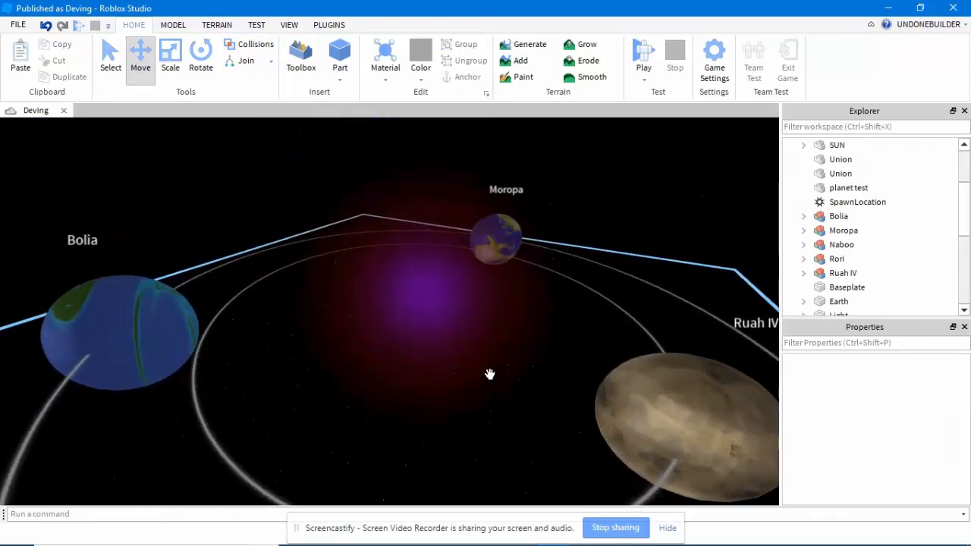
pyautogui.click(425, 295)
pyautogui.scroll(-5, 657, 275)
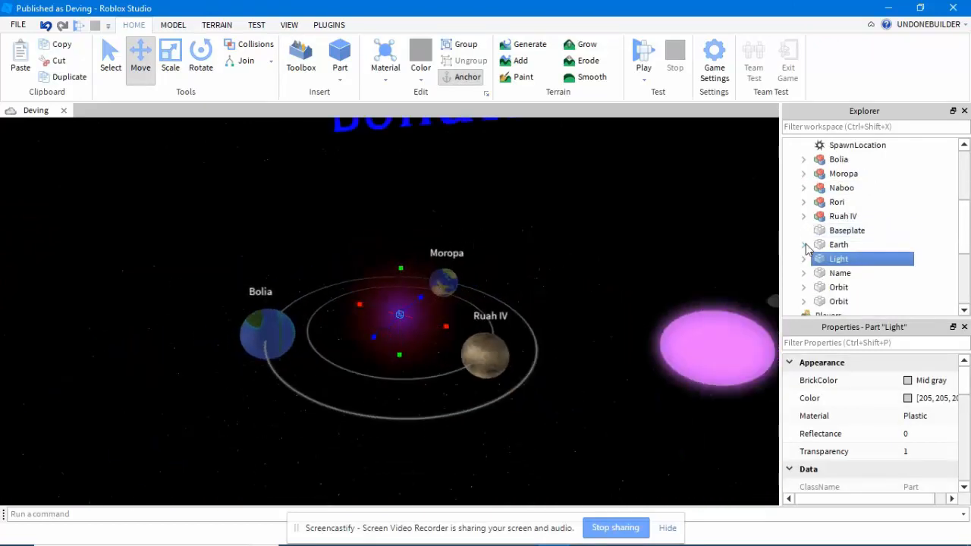
pyautogui.click(622, 249)
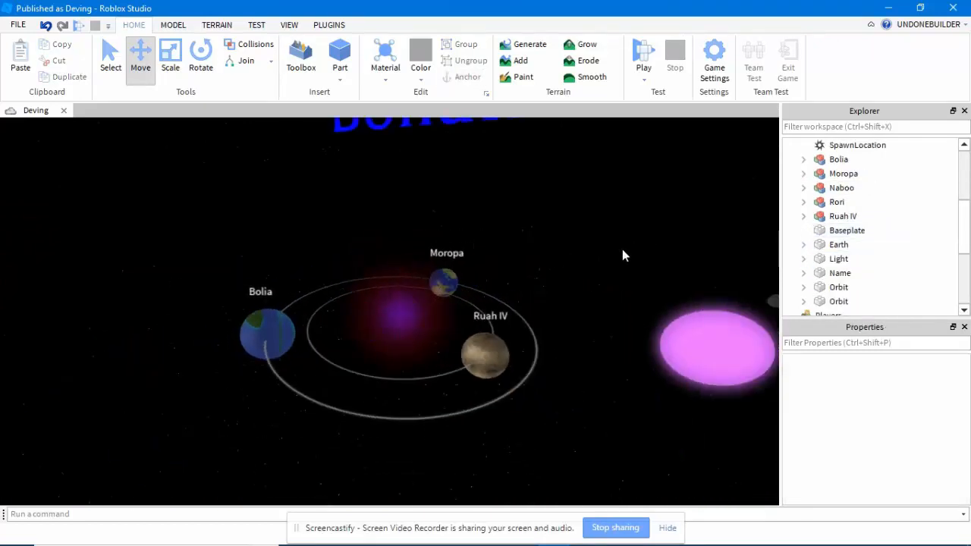
# Undo the SUN's move out of the centre of the Bolian orbits.
pyautogui.hotkey('ctrl', 'z')
pyautogui.click(622, 249)
pyautogui.scroll(5, 622, 249)
pyautogui.moveTo(622, 249); pyautogui.dragTo(622, 249, button='right')
pyautogui.scroll(-5, 622, 250)
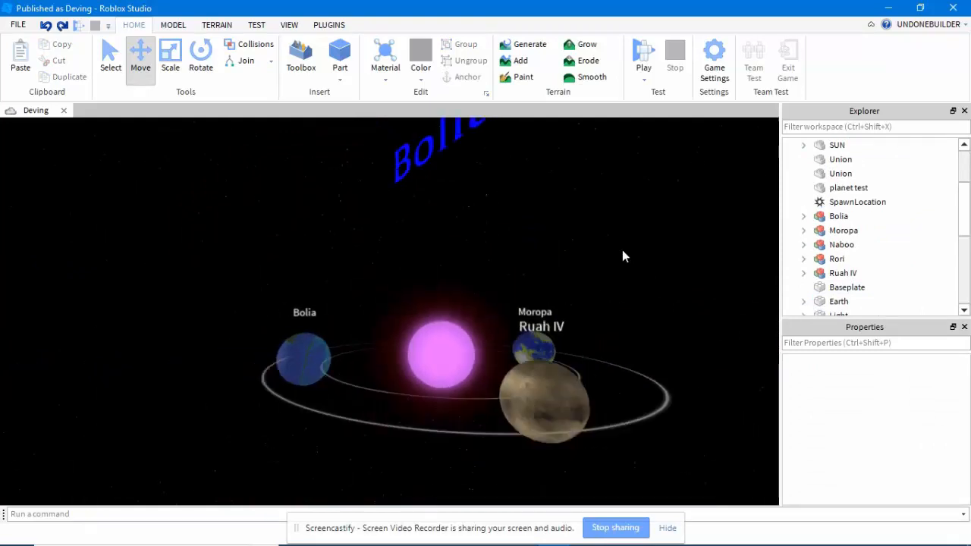
# Select the Ruah IV label model on top of its planet and examine it up close.
pyautogui.scroll(6, 622, 250)
pyautogui.scroll(-5, 622, 250)
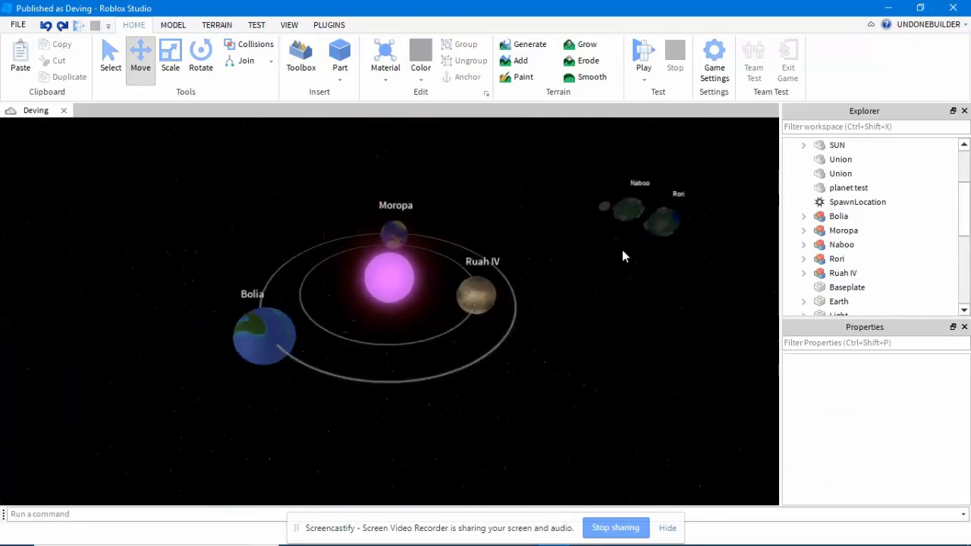
pyautogui.scroll(8, 562, 303)
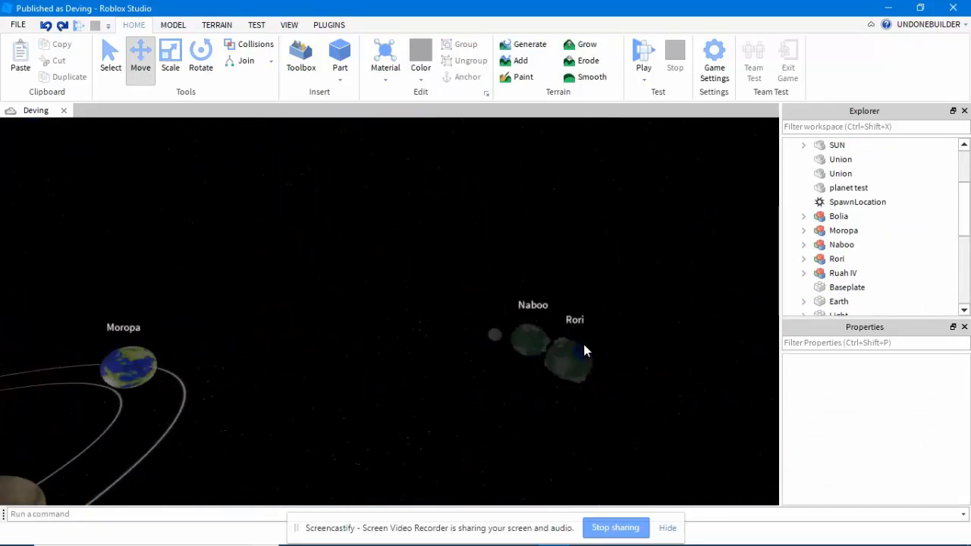
pyautogui.scroll(-5, 510, 379)
pyautogui.scroll(3, 436, 383)
pyautogui.click(429, 383)
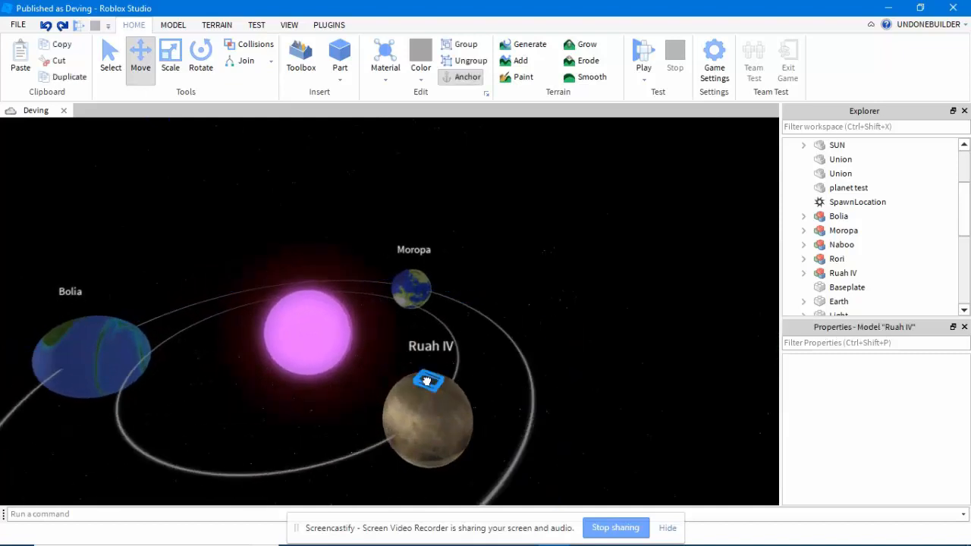
pyautogui.scroll(2, 451, 380)
pyautogui.scroll(5, 451, 379)
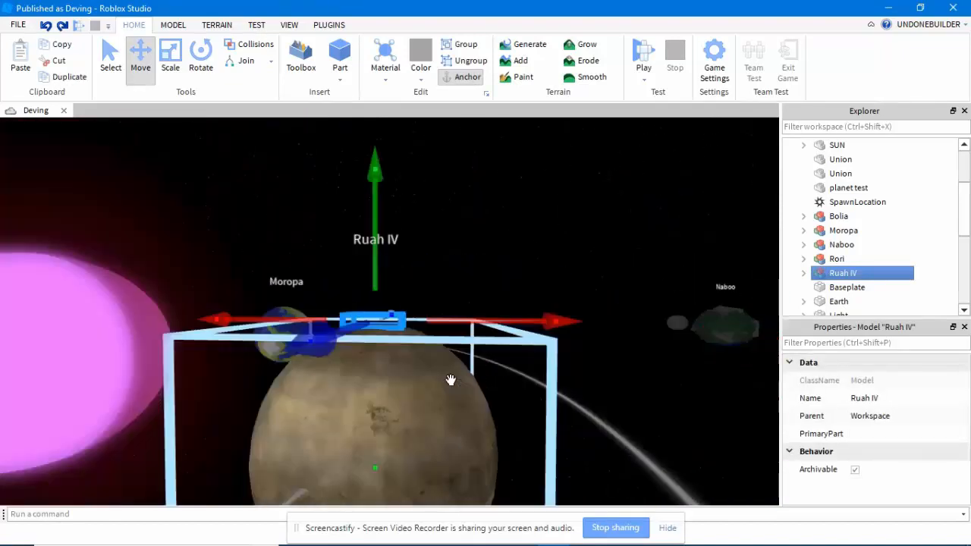
pyautogui.moveTo(451, 379); pyautogui.dragTo(744, 301, button='right')
pyautogui.rightClick(829, 278)
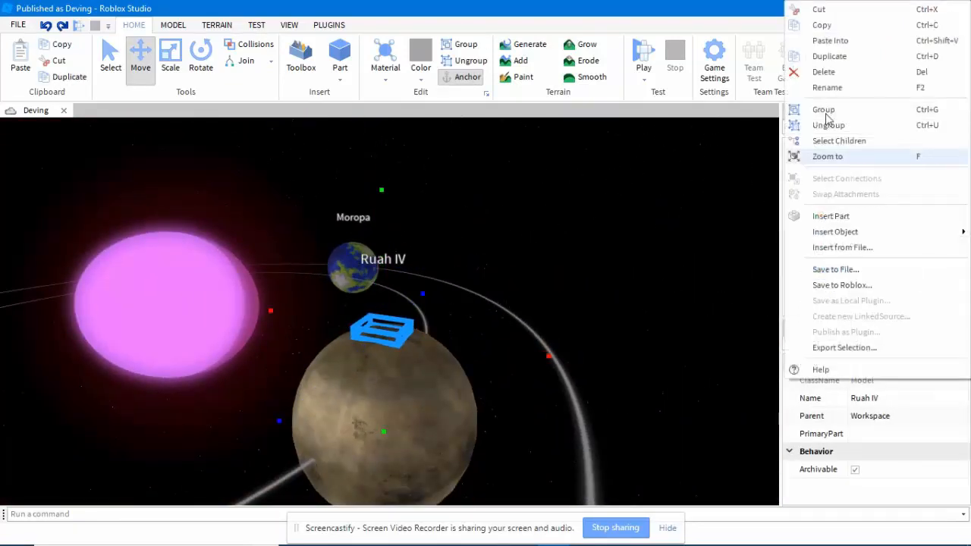
pyautogui.click(827, 84)
pyautogui.hotkey('ctrl', 'z')
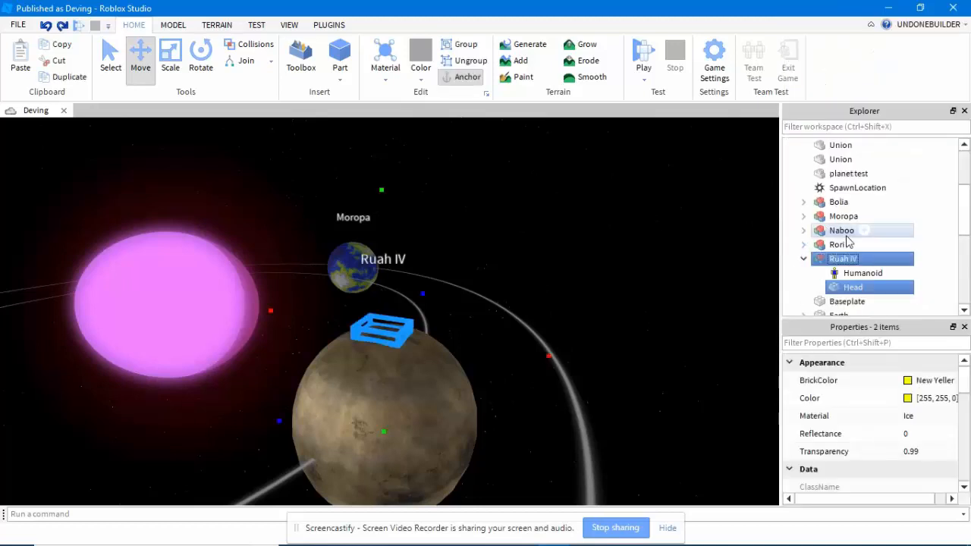
pyautogui.click(799, 268)
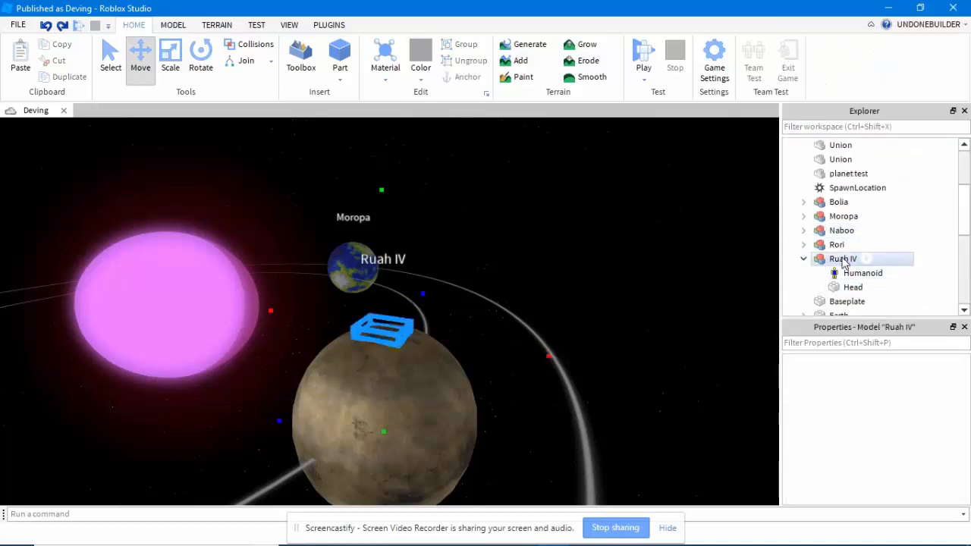
# Try renaming the Ruah IV model as asdasdhwuod, undo the change, and clear the selection.
pyautogui.rightClick(844, 262)
pyautogui.click(827, 87)
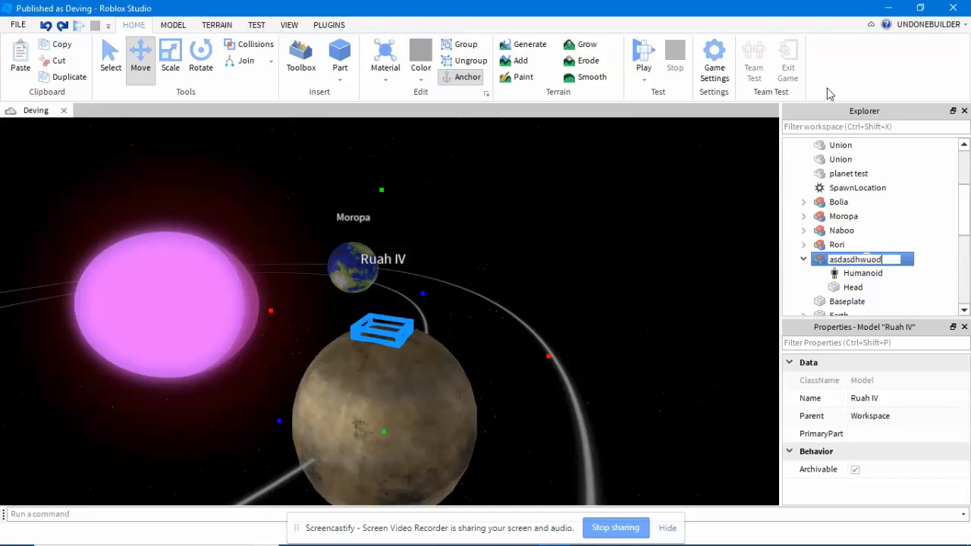
pyautogui.click(535, 229)
pyautogui.moveTo(534, 229); pyautogui.dragTo(487, 246, button='right')
pyautogui.scroll(-3, 534, 229)
pyautogui.hotkey('ctrl', 'z')
pyautogui.click(541, 238)
# Select the Name part that carries the Bolian title above the orbits and examine it from different angles.
pyautogui.scroll(-5, 536, 231)
pyautogui.scroll(1, 537, 232)
pyautogui.click(384, 255)
pyautogui.scroll(2, 486, 245)
pyautogui.scroll(-3, 486, 247)
pyautogui.scroll(1, 571, 279)
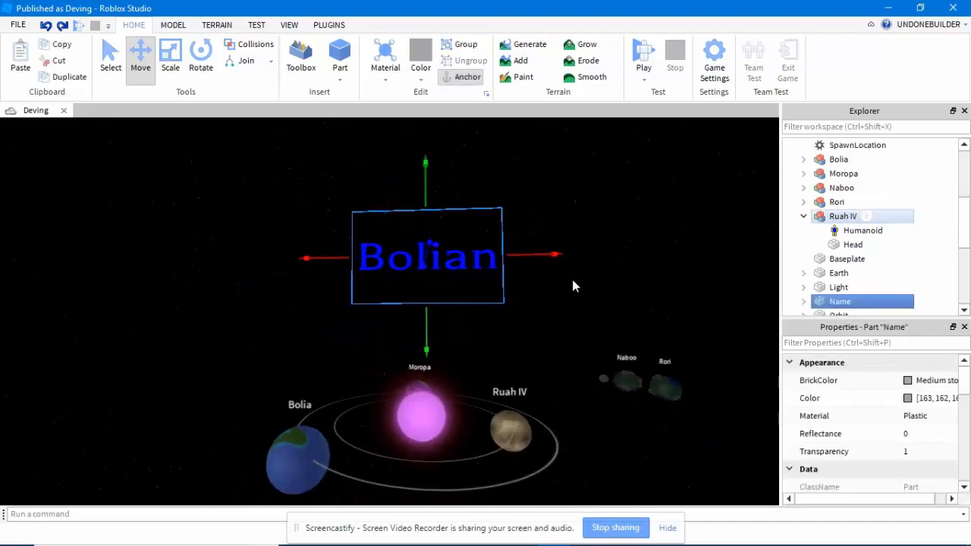
pyautogui.press('d')
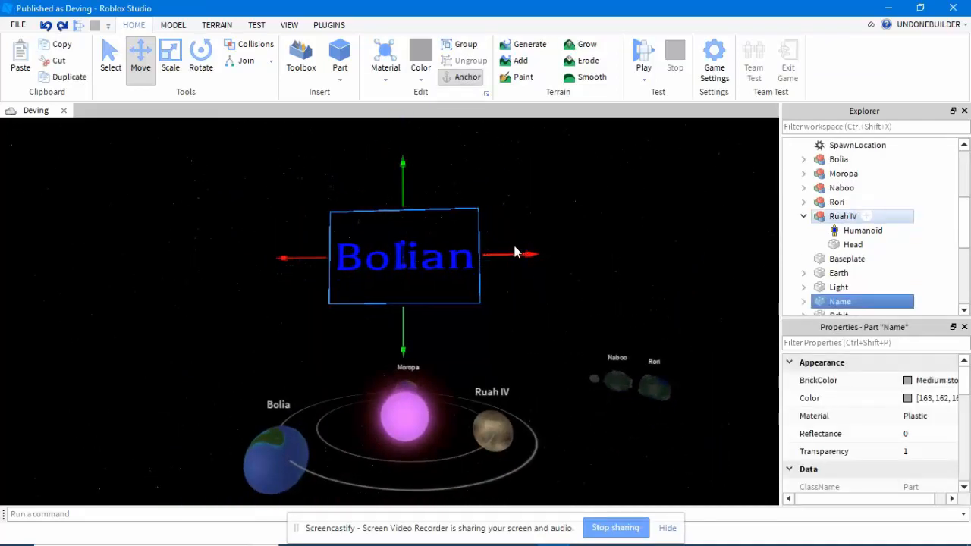
pyautogui.moveTo(581, 226); pyautogui.dragTo(581, 226, button='right')
pyautogui.scroll(2, 581, 226)
pyautogui.scroll(-1, 581, 226)
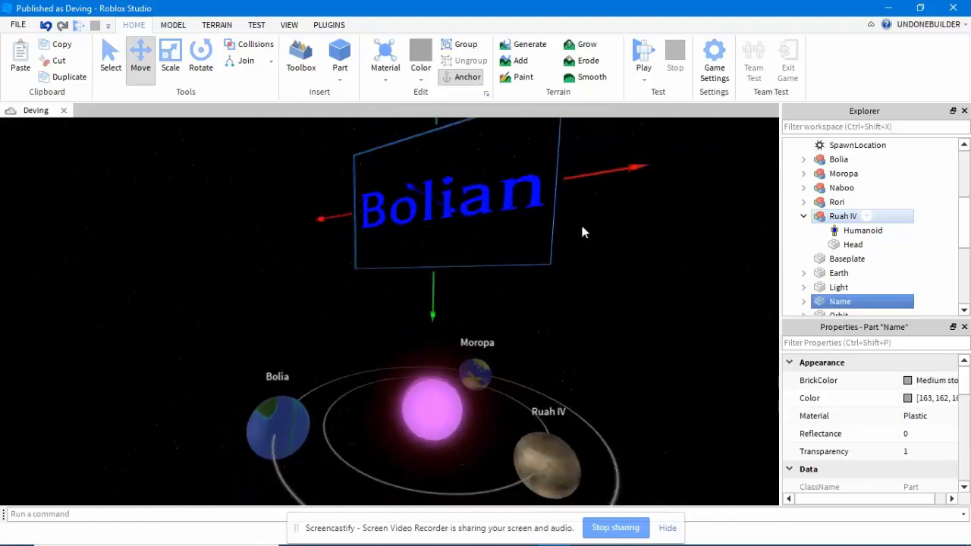
# Expand the Name part's two SurfaceGuis, select both TextLabels together to check their properties, and deselect them.
pyautogui.scroll(-2, 823, 237)
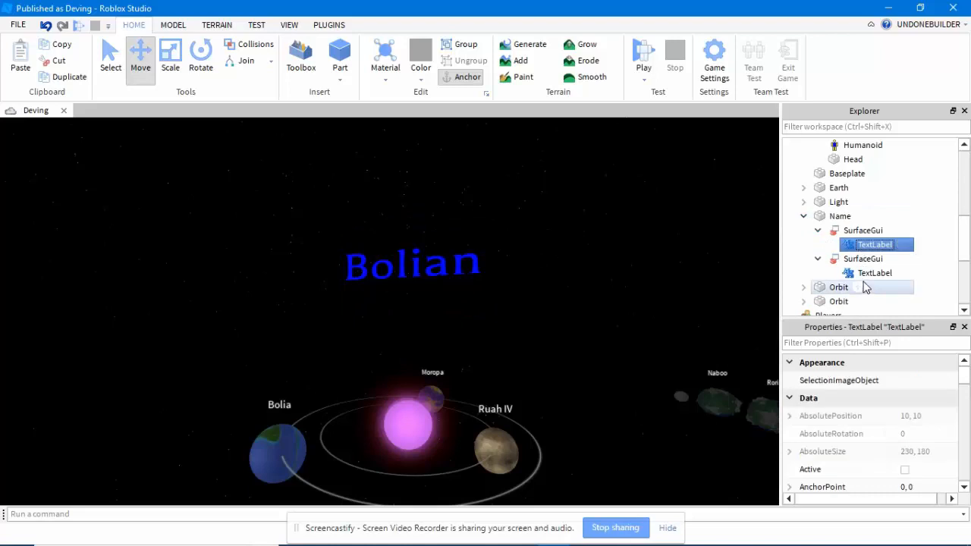
pyautogui.keyDown('ctrl'); pyautogui.click(860, 286); pyautogui.keyUp('ctrl')
pyautogui.keyDown('ctrl'); pyautogui.click(827, 287); pyautogui.keyUp('ctrl')
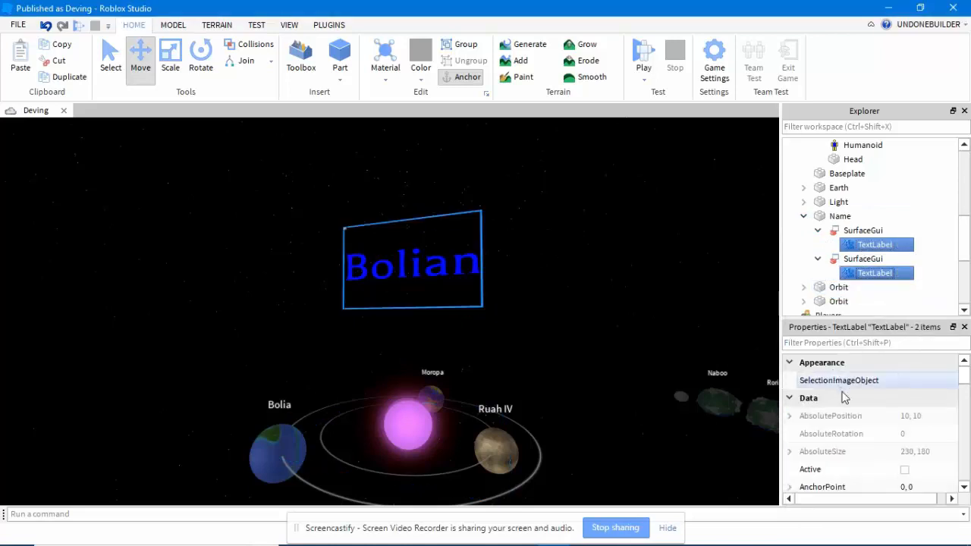
pyautogui.scroll(-1, 845, 397)
pyautogui.click(589, 304)
# Select the outer Orbit part of the Bolian system and examine its extent around the planets.
pyautogui.moveTo(589, 304); pyautogui.dragTo(537, 300, button='right')
pyautogui.scroll(4, 575, 317)
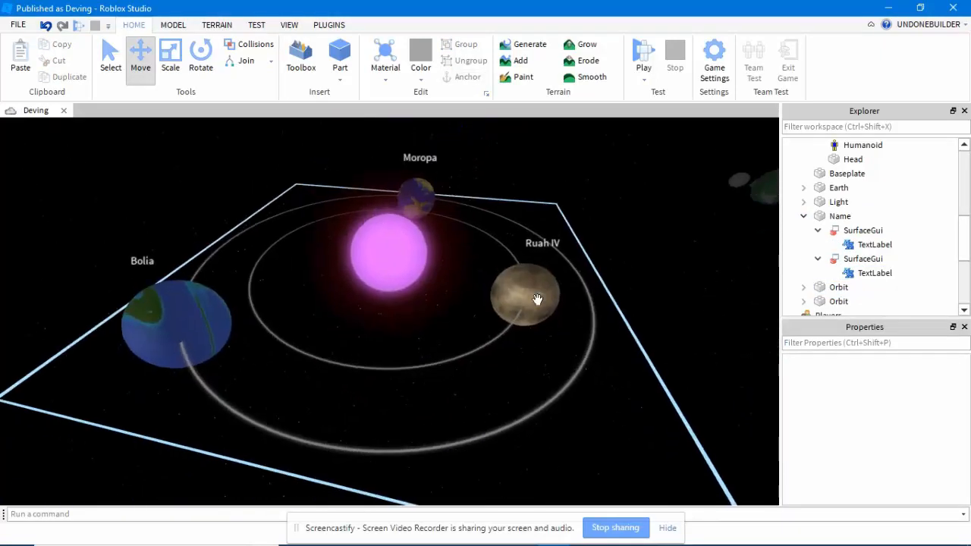
pyautogui.scroll(-5, 510, 336)
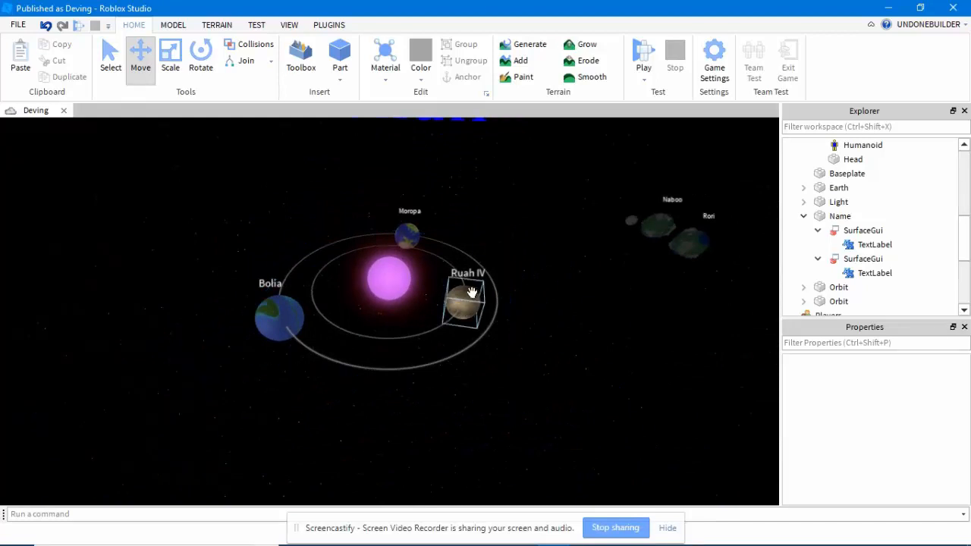
pyautogui.scroll(4, 458, 336)
pyautogui.click(443, 347)
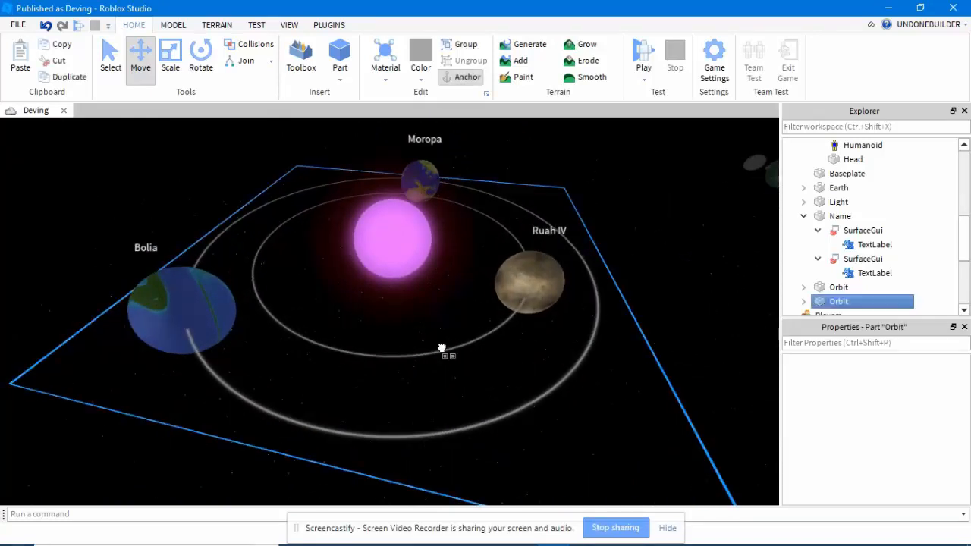
pyautogui.scroll(-5, 650, 289)
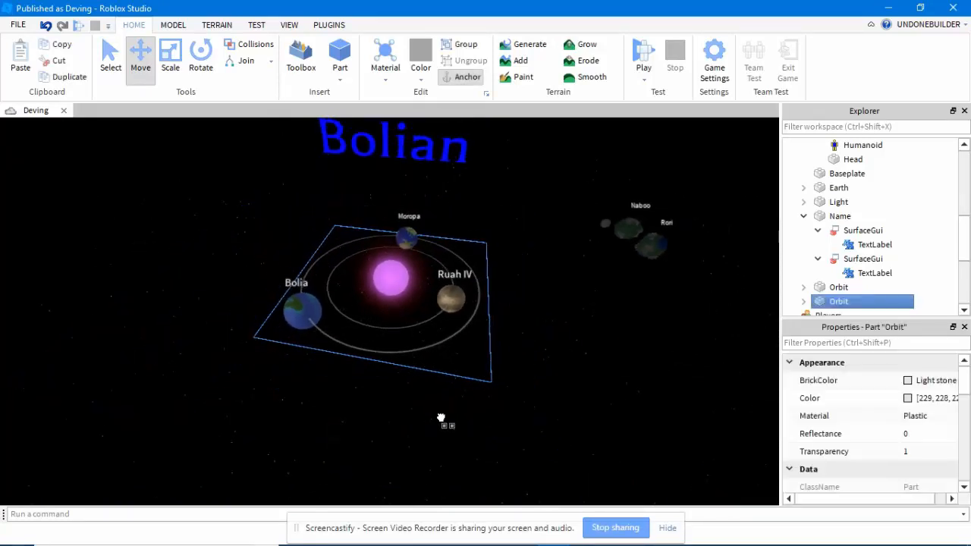
pyautogui.scroll(-1, 441, 417)
# Switch to the Star Trek: A New Horizon, The Galaxy place and examine its planet systems and coloured borders.
pyautogui.moveTo(574, 536)
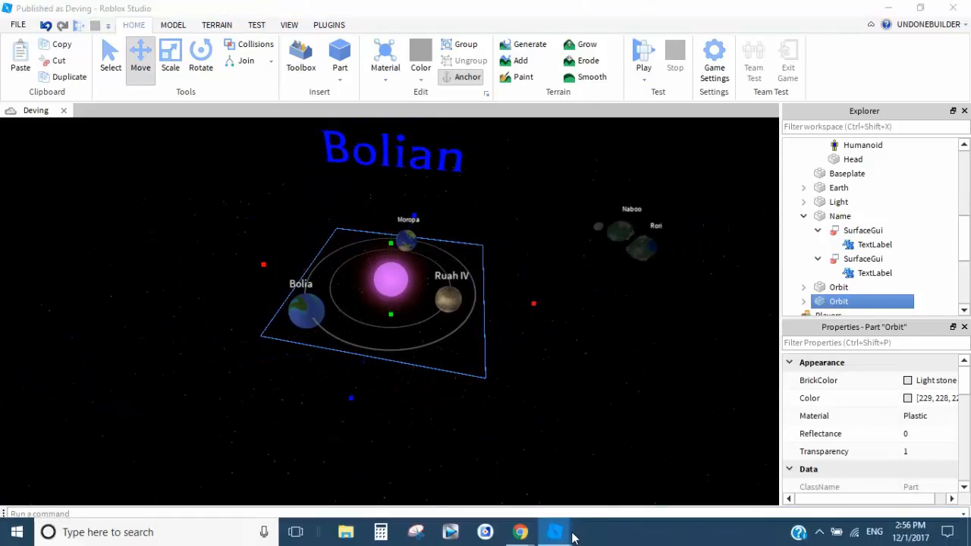
pyautogui.moveTo(571, 519)
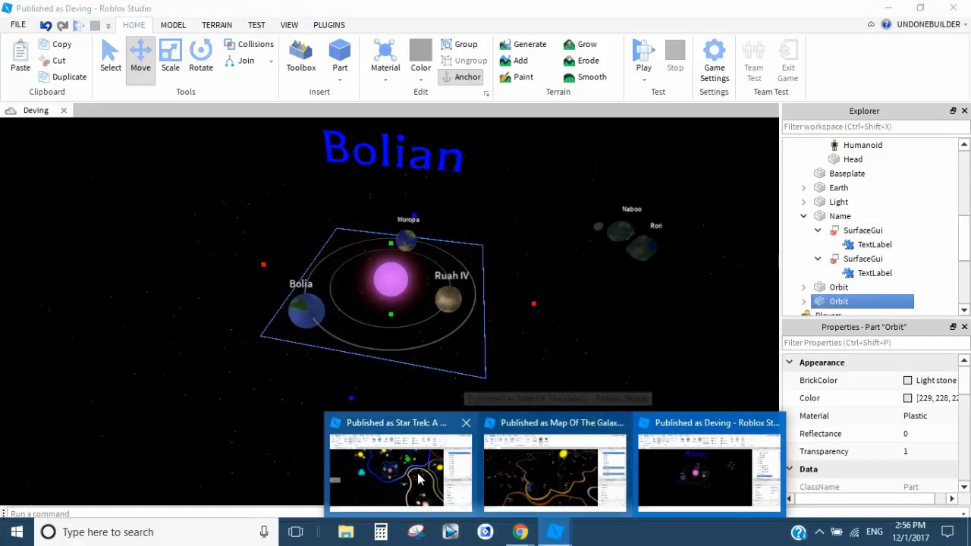
pyautogui.click(455, 464)
pyautogui.press('w')
pyautogui.moveTo(444, 393); pyautogui.dragTo(443, 395, button='right')
pyautogui.press('a')
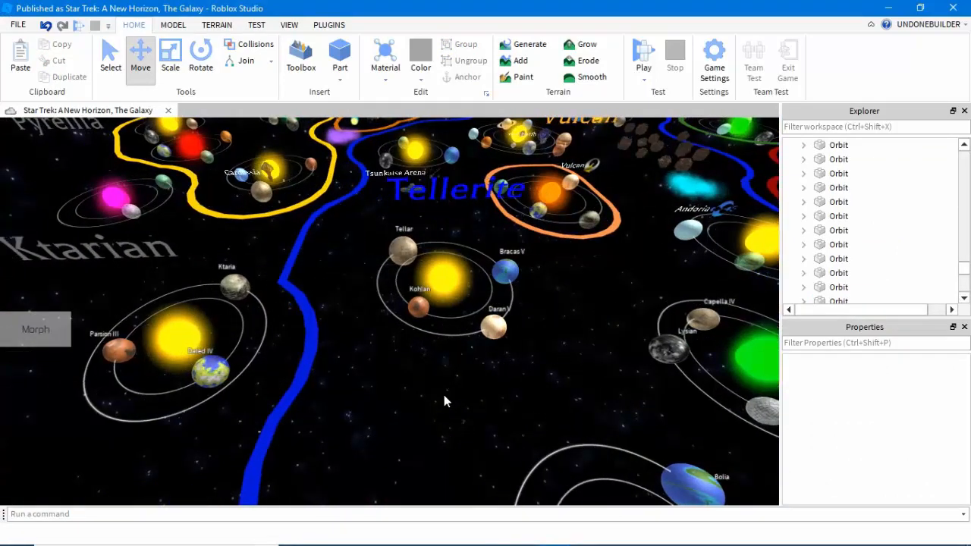
pyautogui.press('d')
pyautogui.press('s')
pyautogui.moveTo(445, 396); pyautogui.dragTo(444, 395, button='right')
pyautogui.press('s')
pyautogui.press('w')
pyautogui.press('w')
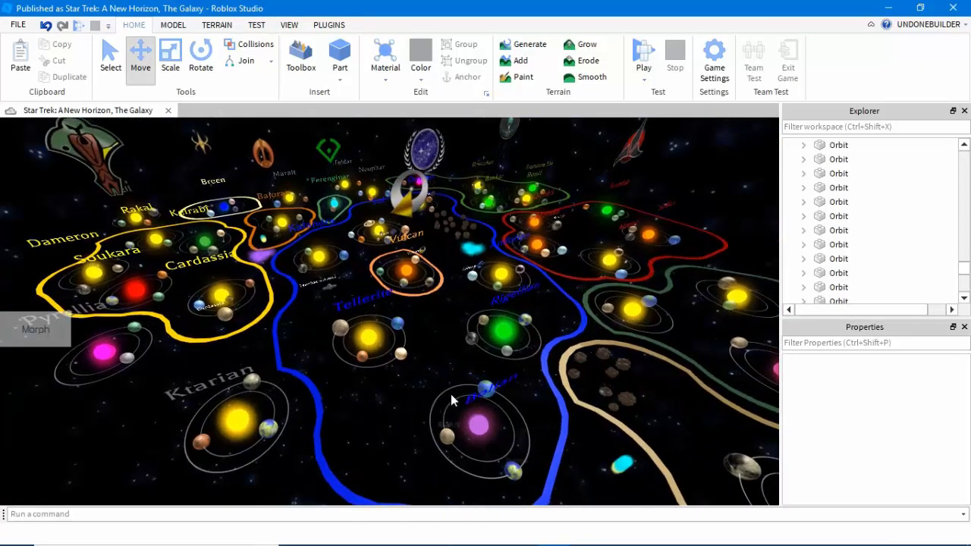
# Switch back to the Deving place and examine the Bolian system, including Ruah IV and its orbit line.
pyautogui.moveTo(561, 531)
pyautogui.click(702, 458)
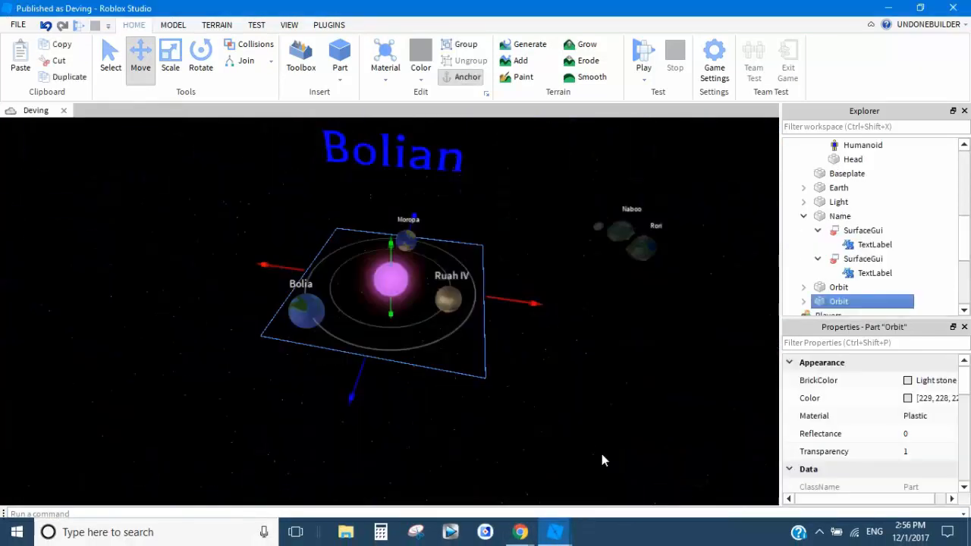
pyautogui.scroll(-3, 511, 396)
pyautogui.scroll(3, 511, 395)
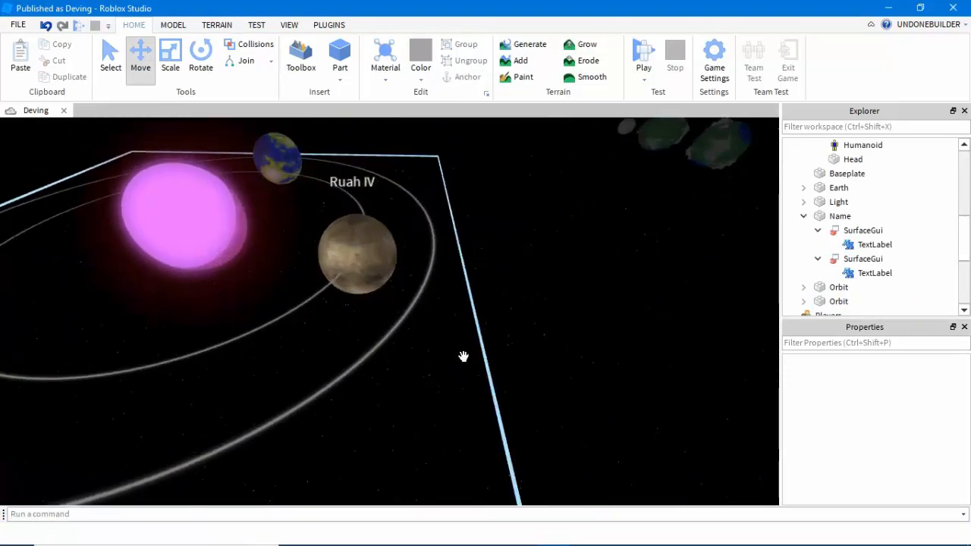
pyautogui.scroll(-4, 334, 322)
pyautogui.scroll(5, 390, 299)
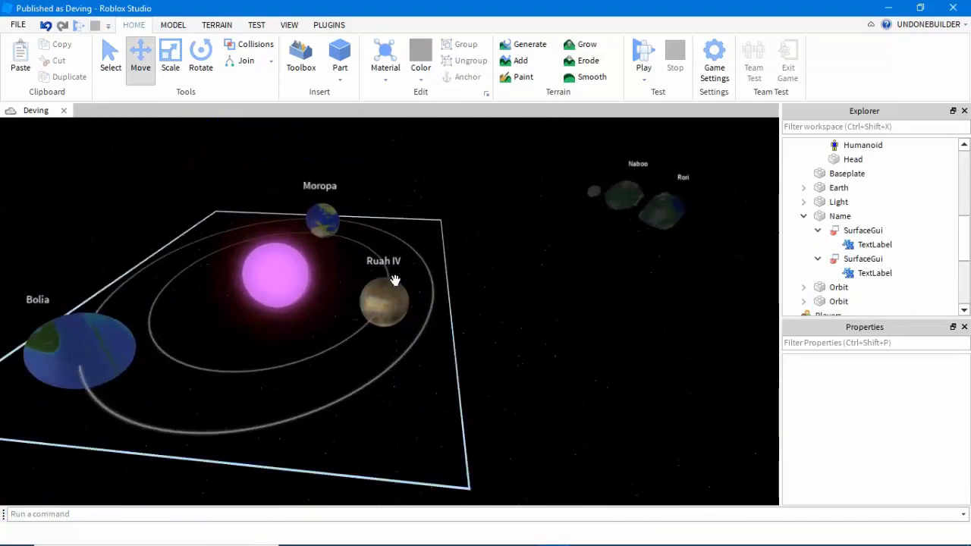
pyautogui.scroll(4, 381, 275)
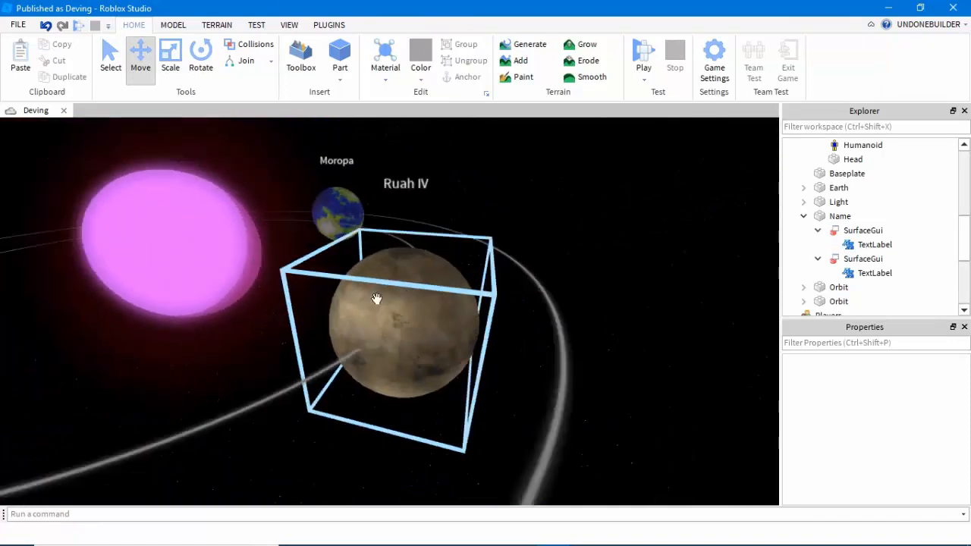
pyautogui.scroll(-4, 485, 327)
pyautogui.scroll(1, 484, 328)
pyautogui.scroll(3, 483, 328)
pyautogui.scroll(-6, 483, 329)
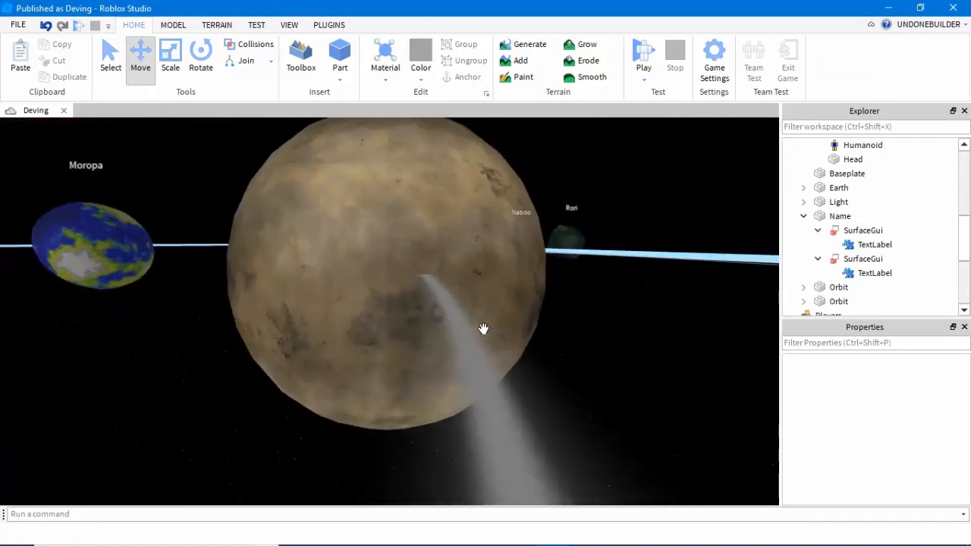
pyautogui.scroll(-3, 483, 329)
pyautogui.scroll(5, 484, 329)
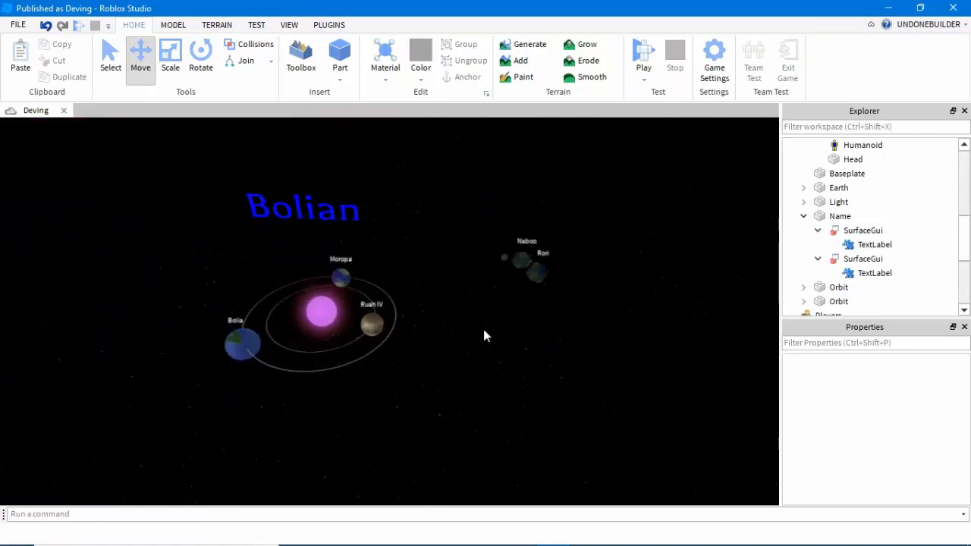
pyautogui.scroll(3, 483, 329)
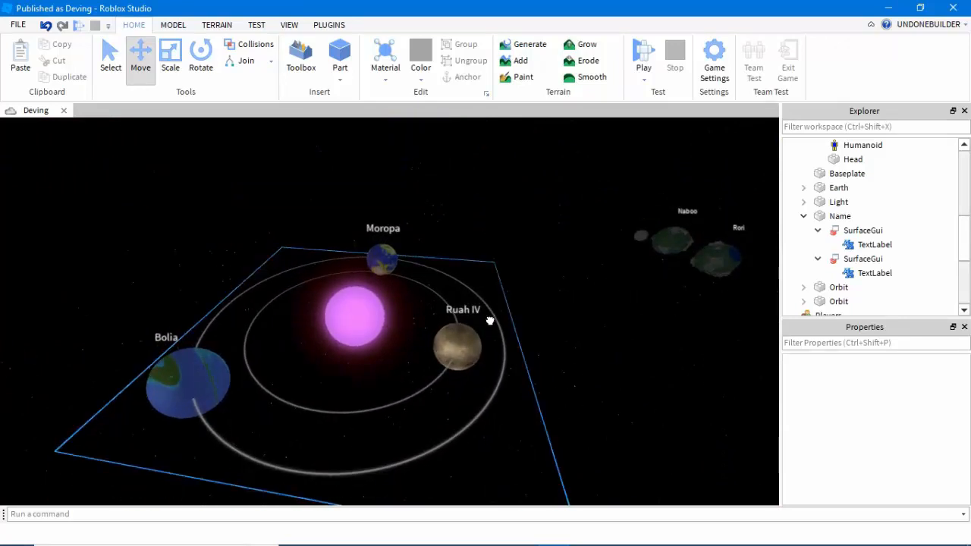
pyautogui.click(492, 288)
pyautogui.click(510, 207)
pyautogui.scroll(-5, 510, 206)
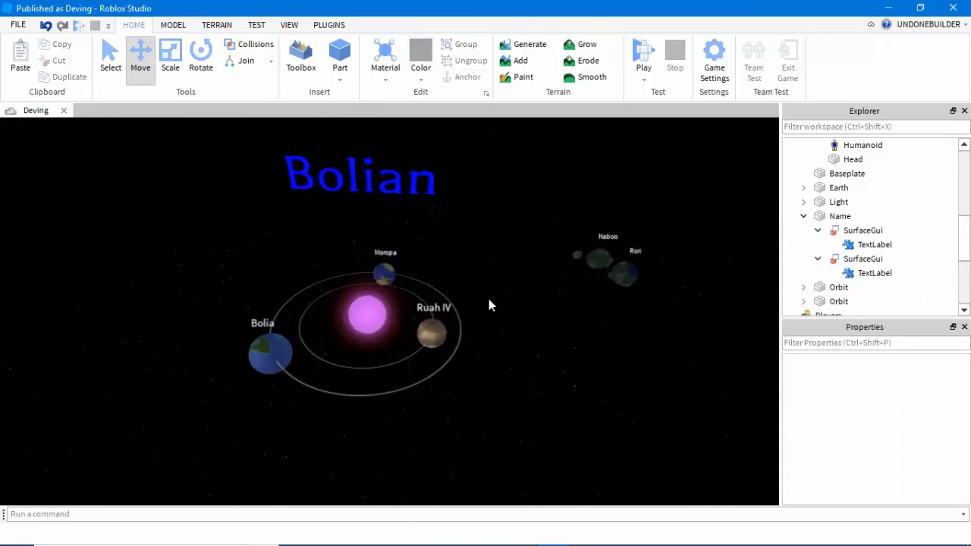
pyautogui.scroll(2, 488, 298)
pyautogui.scroll(4, 488, 299)
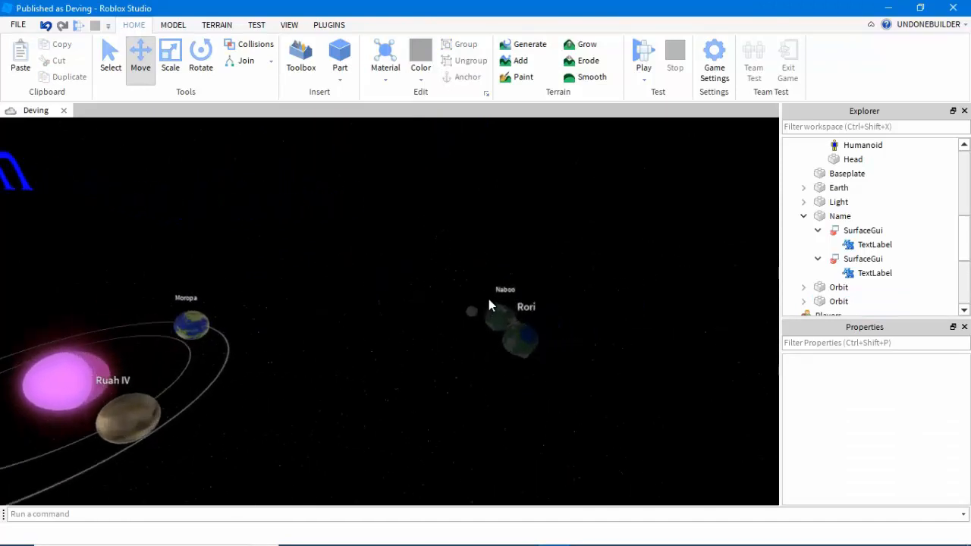
pyautogui.scroll(-5, 488, 302)
pyautogui.press('d')
pyautogui.press('w')
pyautogui.press('a')
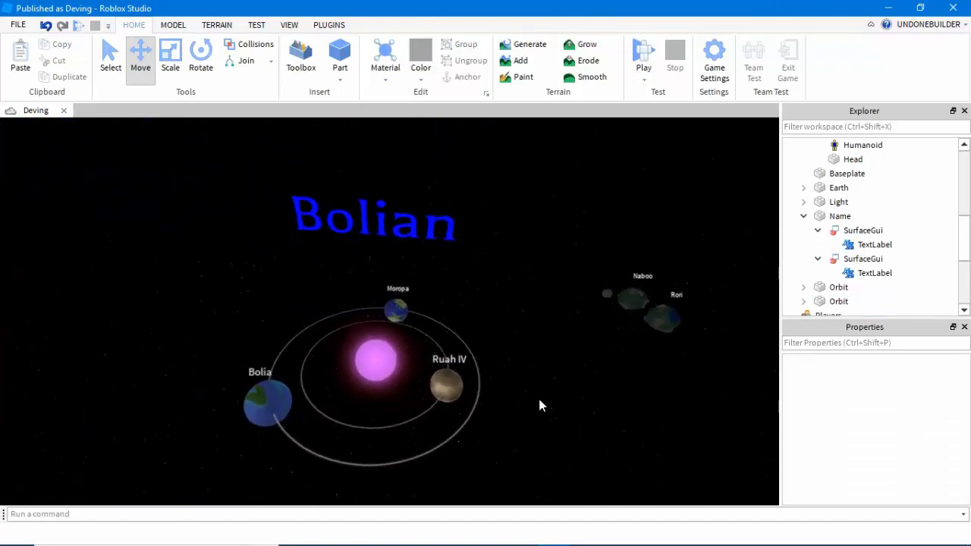
# Try to duplicate the whole Bolian system and place the copy beside the original.
pyautogui.press('s')
pyautogui.moveTo(471, 378); pyautogui.dragTo(482, 390)
pyautogui.press('a')
pyautogui.rightClick(446, 259)
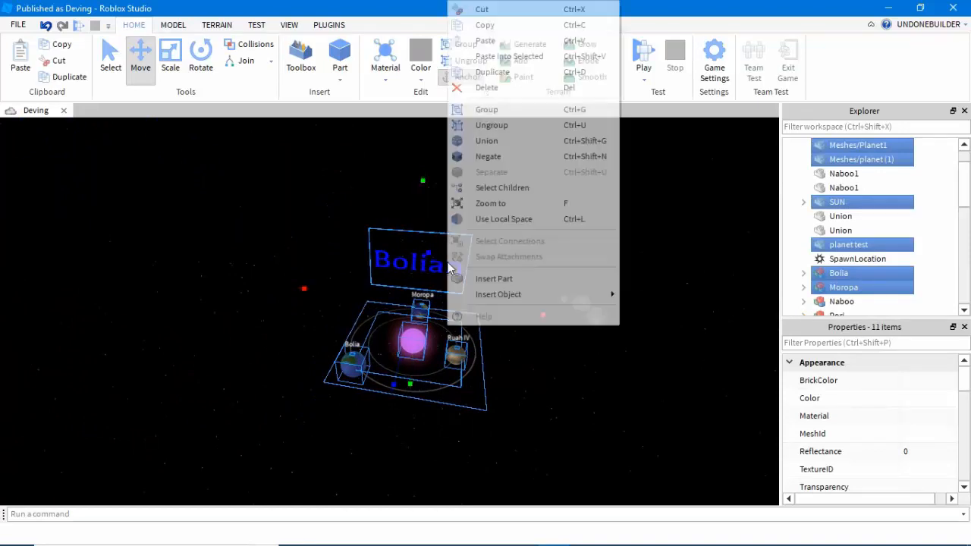
pyautogui.click(501, 73)
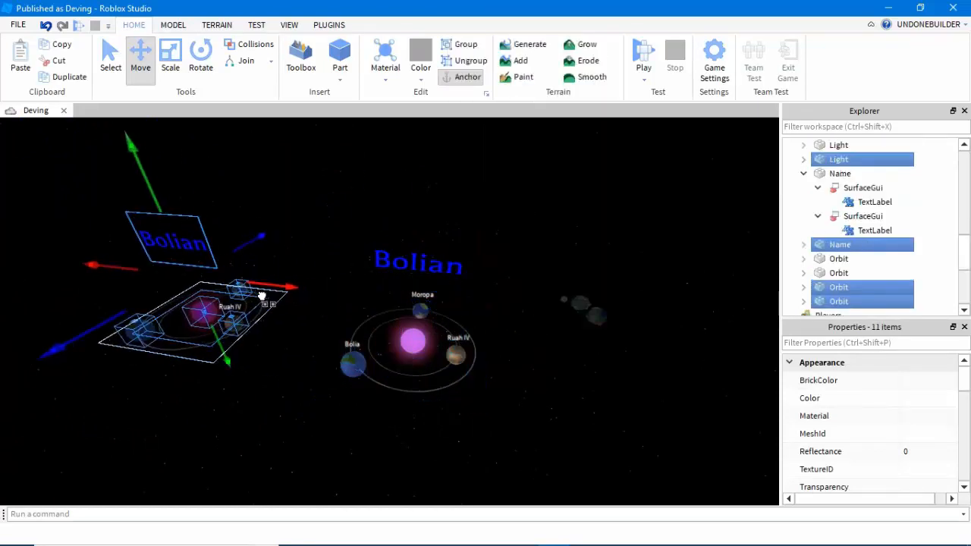
pyautogui.press('a')
pyautogui.press('w')
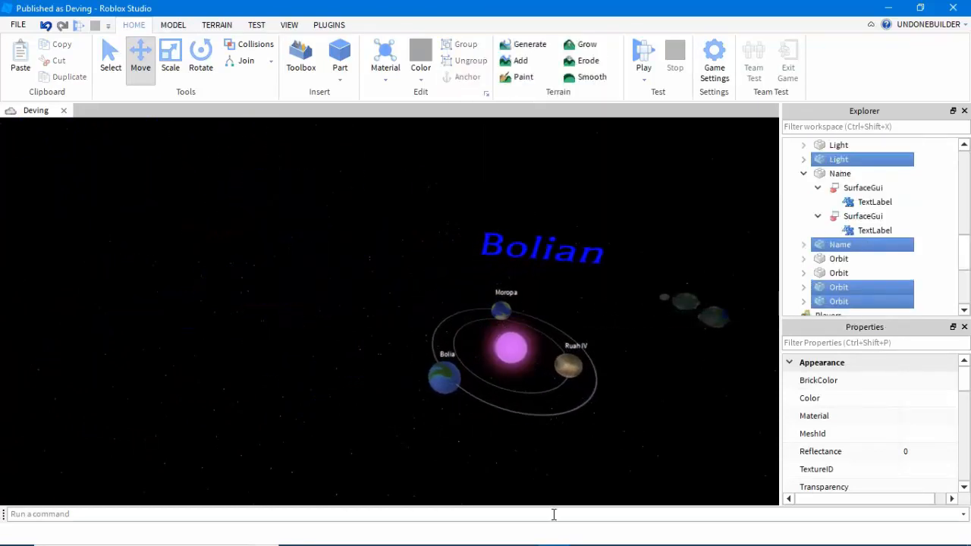
# Switch to the Star Trek: A New Horizon, The Galaxy place and copy the Orion Nebula model near the asteroid field.
pyautogui.moveTo(475, 531)
pyautogui.click(455, 474)
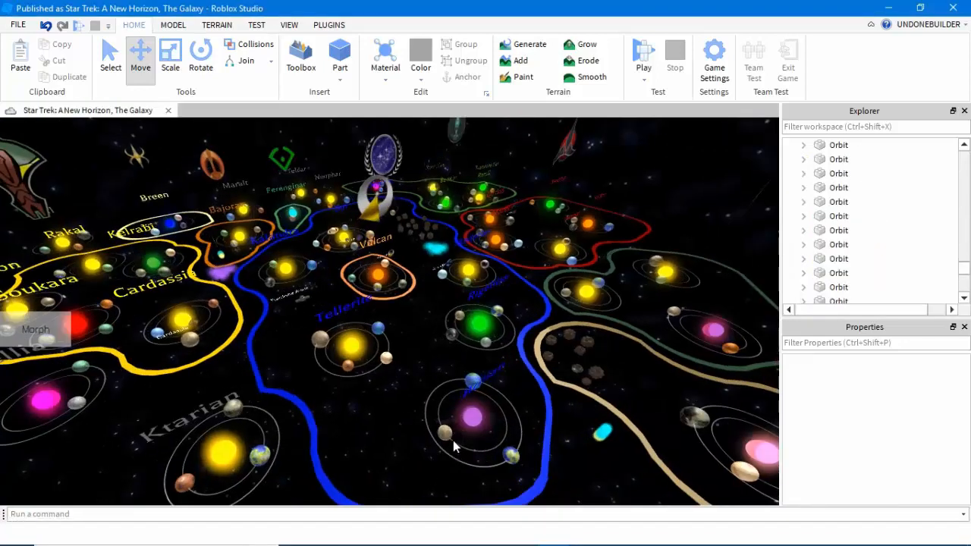
pyautogui.press('s')
pyautogui.moveTo(454, 446); pyautogui.dragTo(517, 451, button='right')
pyautogui.press('w')
pyautogui.press('w')
pyautogui.press('w')
pyautogui.moveTo(494, 450); pyautogui.dragTo(304, 331)
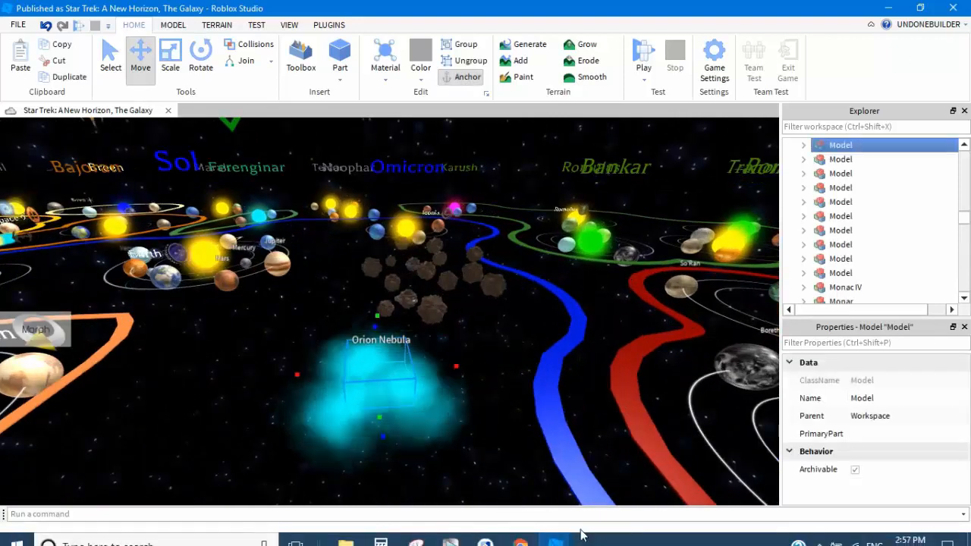
# Switch back to the Deving place, paste the Orion Nebula model and move it beside the Bolian system.
pyautogui.click(558, 533)
pyautogui.click(712, 476)
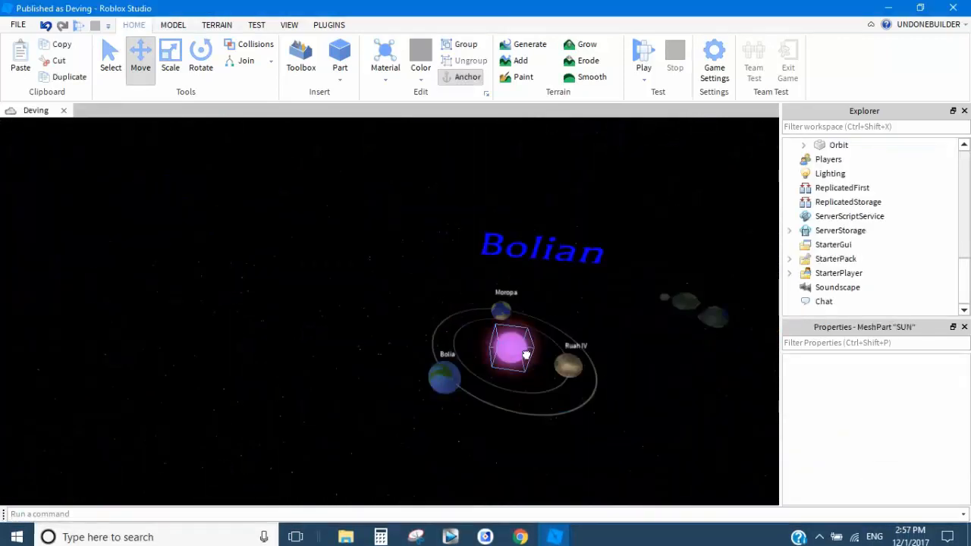
pyautogui.click(524, 351)
pyautogui.press('f')
pyautogui.scroll(-10, 490, 294)
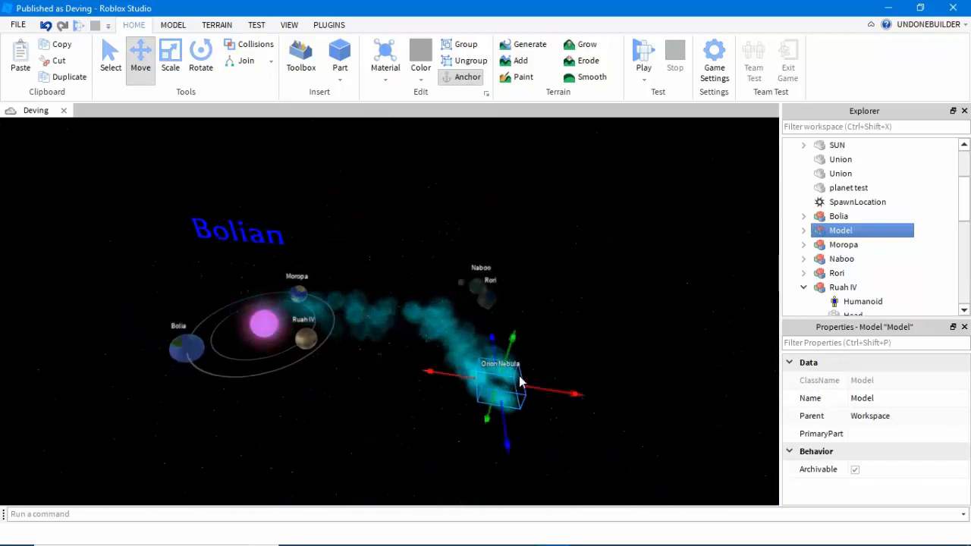
pyautogui.press('f')
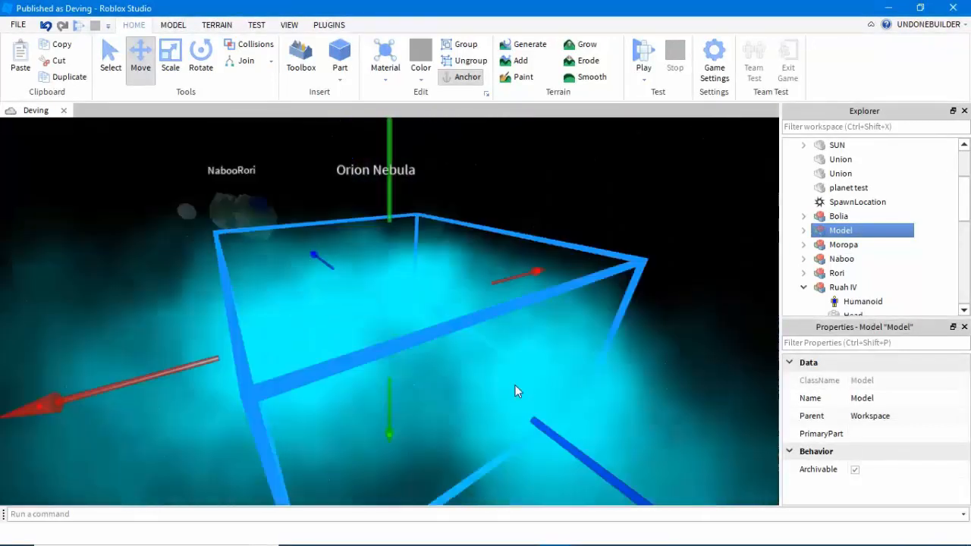
pyautogui.scroll(-5, 521, 376)
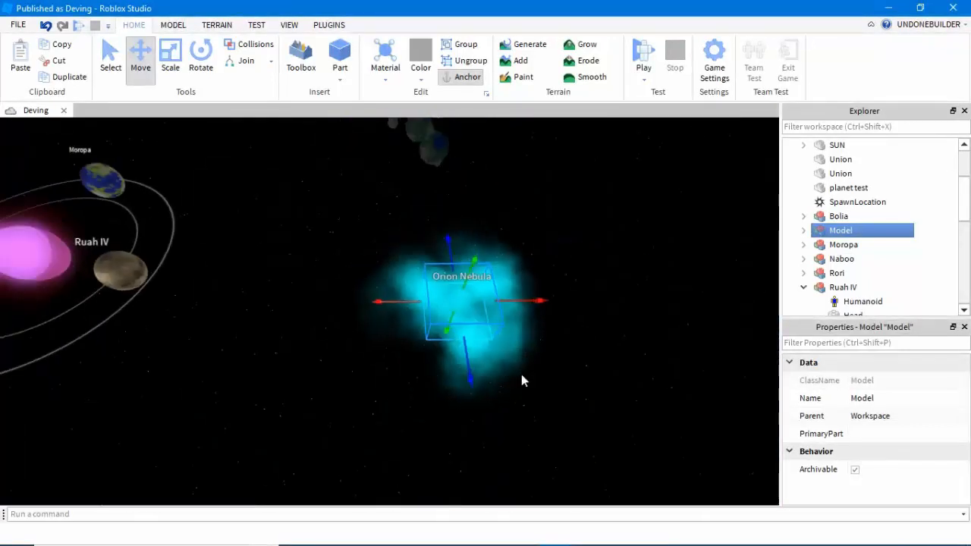
# Try renaming the Orion Nebula label model inside the nebula's Model to "asdhasljdalj", and undo the rename.
pyautogui.click(803, 230)
pyautogui.click(857, 245)
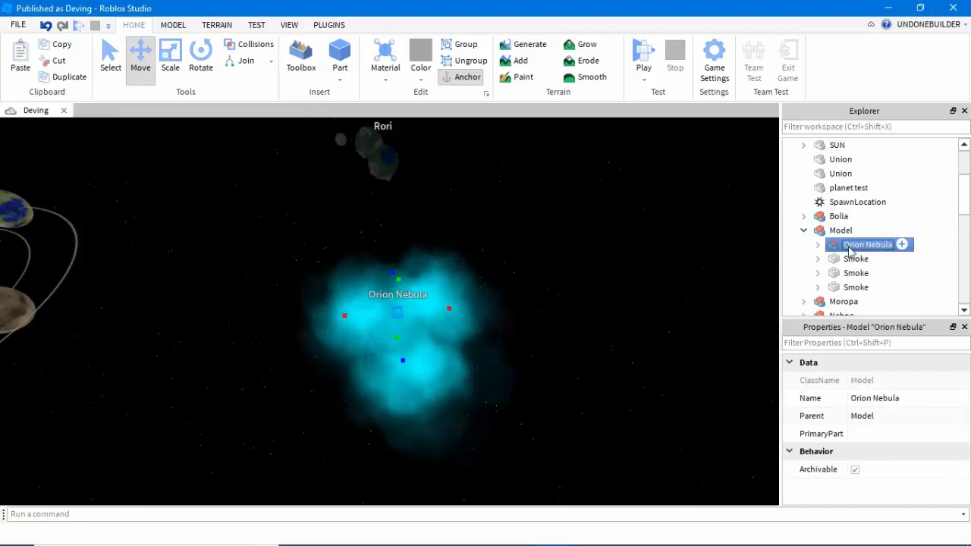
pyautogui.rightClick(856, 247)
pyautogui.click(838, 91)
pyautogui.write('asdhasljdalj')
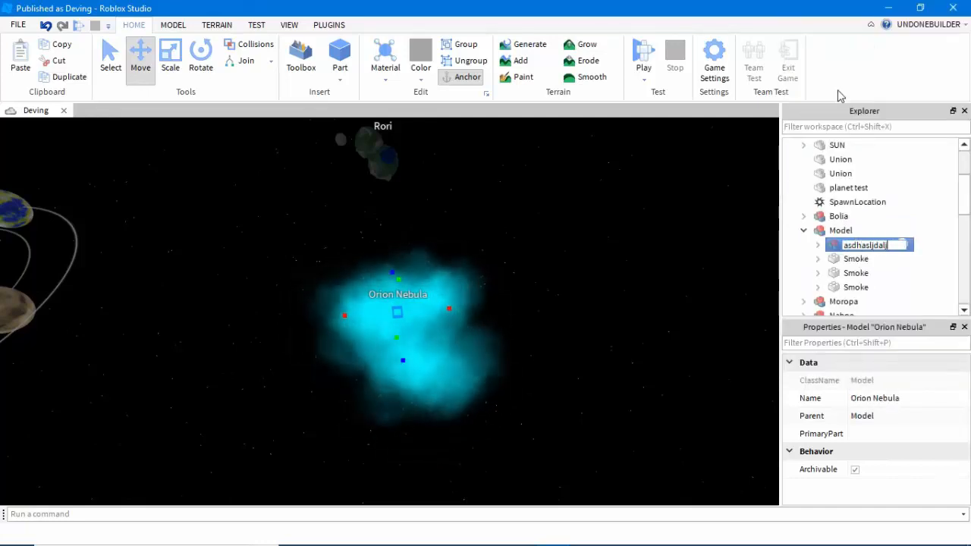
pyautogui.press('Return')
pyautogui.moveTo(492, 267); pyautogui.dragTo(492, 269, button='right')
pyautogui.press('w')
pyautogui.hotkey('ctrl', 'z')
pyautogui.press('f')
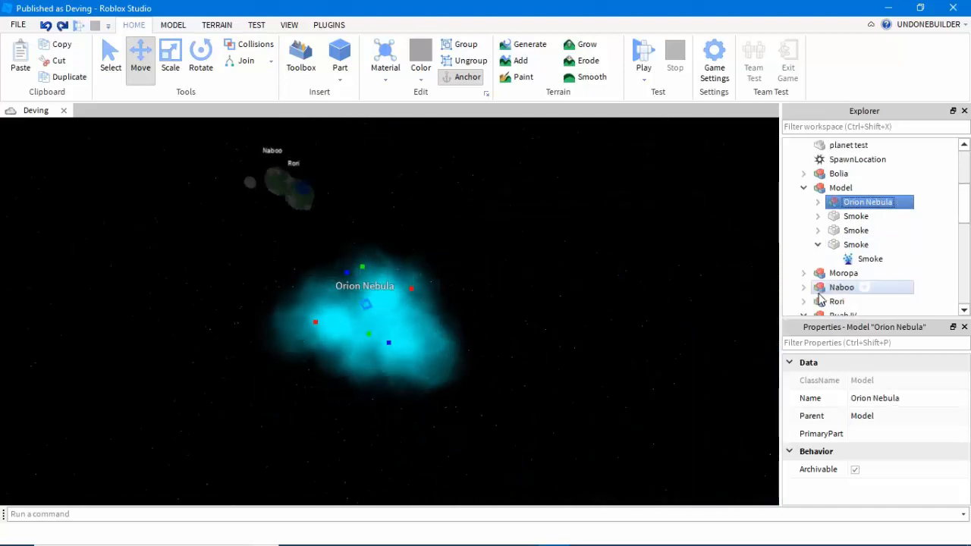
pyautogui.click(589, 231)
pyautogui.scroll(-5, 584, 226)
pyautogui.moveTo(583, 225); pyautogui.dragTo(582, 225, button='right')
# Switch to the Star Trek place and copy six of the Asteroid parts near the Orion Nebula.
pyautogui.click(550, 529)
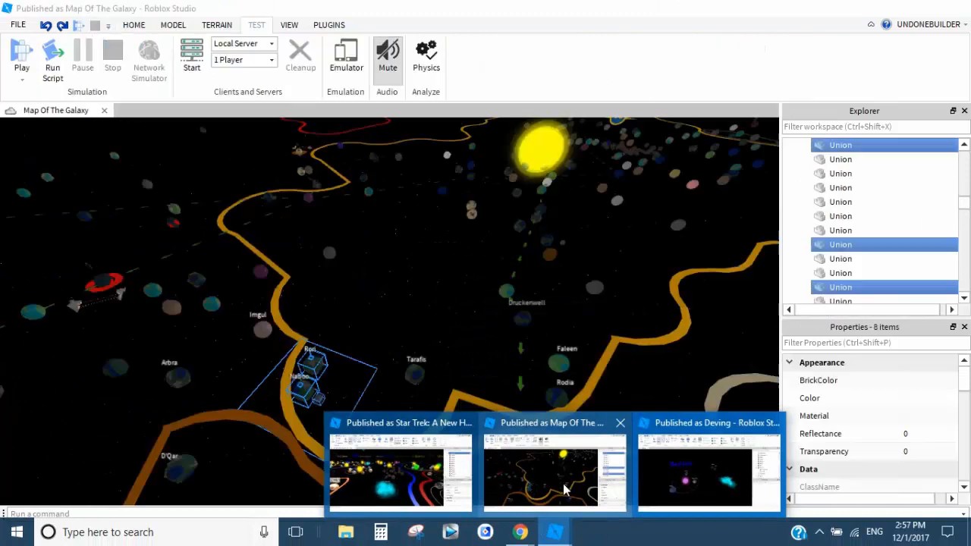
pyautogui.click(416, 468)
pyautogui.press('w')
pyautogui.moveTo(515, 427); pyautogui.dragTo(515, 431, button='right')
pyautogui.click(515, 427)
pyautogui.moveTo(463, 335); pyautogui.dragTo(327, 216)
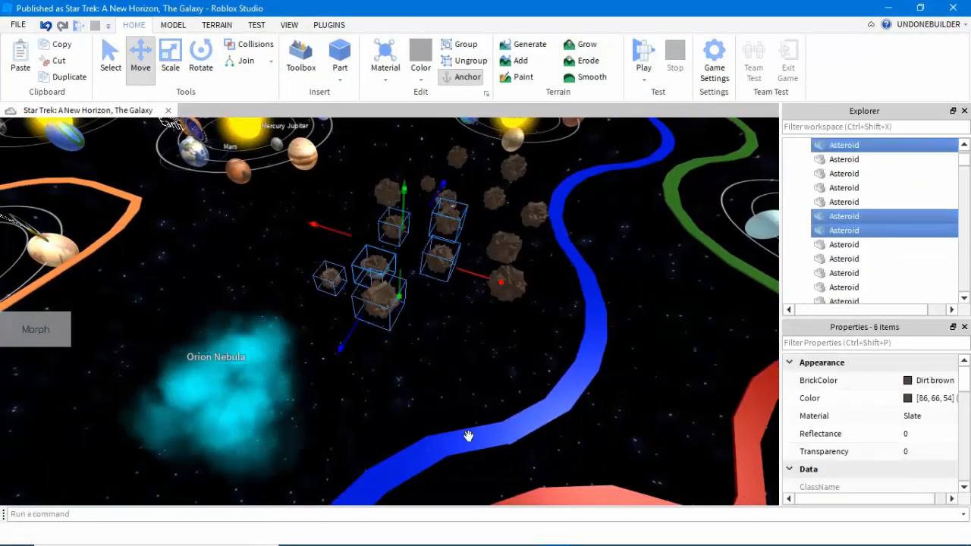
# Switch back to the Deving place, paste the six asteroids and position them in open space near the Bolian system.
pyautogui.click(558, 531)
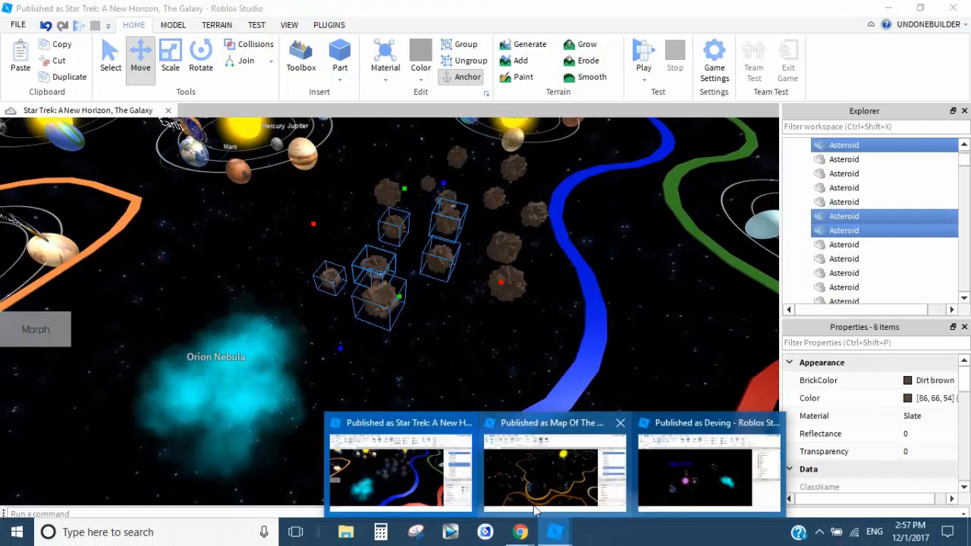
pyautogui.click(656, 468)
pyautogui.click(384, 335)
pyautogui.hotkey('ctrl', 'v')
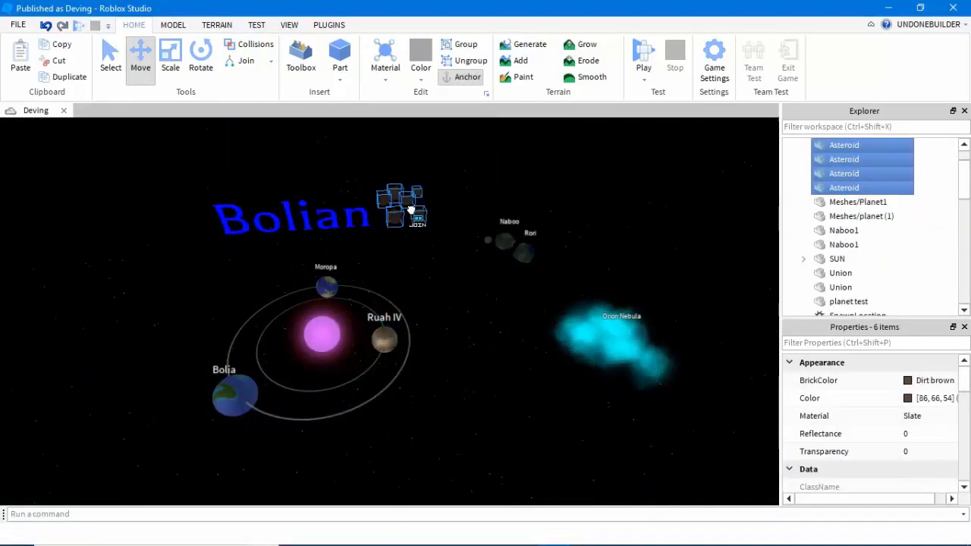
pyautogui.press('f')
pyautogui.moveTo(410, 209); pyautogui.dragTo(410, 209, button='right')
pyautogui.moveTo(394, 253); pyautogui.dragTo(394, 280)
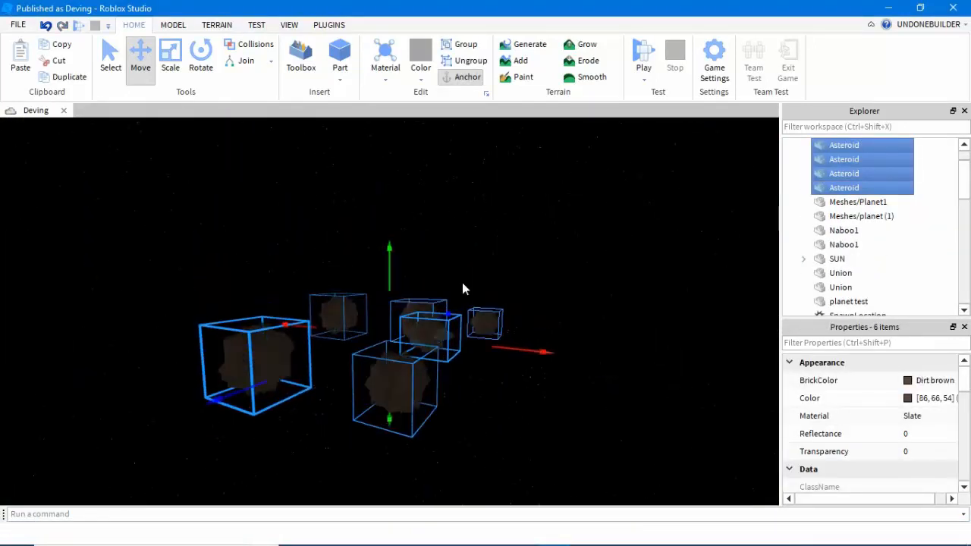
# Examine the pasted asteroids up close and from a distance, and delete them.
pyautogui.scroll(-5, 522, 266)
pyautogui.click(523, 271)
pyautogui.moveTo(525, 279); pyautogui.dragTo(524, 282, button='right')
pyautogui.scroll(4, 526, 282)
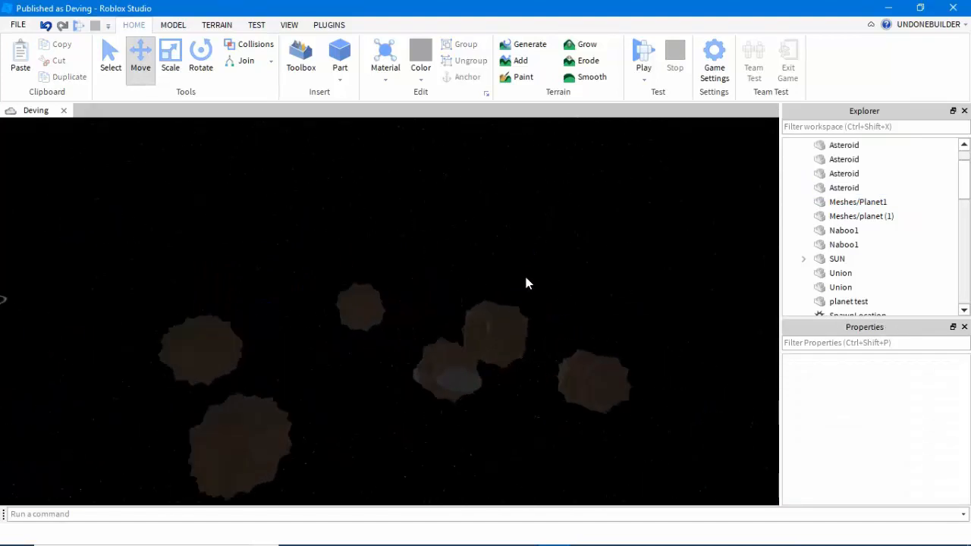
pyautogui.scroll(4, 525, 279)
pyautogui.scroll(-10, 524, 281)
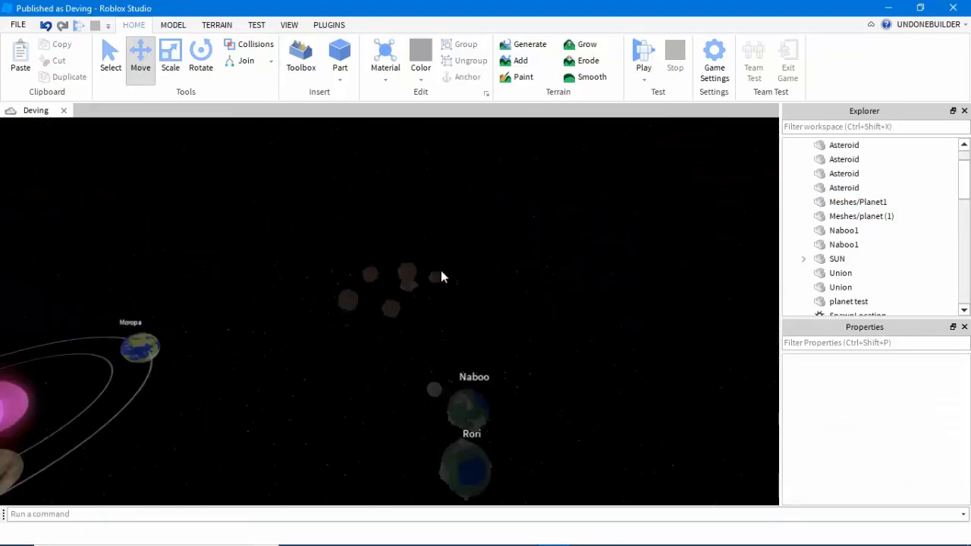
pyautogui.moveTo(441, 271); pyautogui.dragTo(441, 271, button='right')
pyautogui.moveTo(353, 247); pyautogui.dragTo(512, 324)
pyautogui.moveTo(512, 324); pyautogui.dragTo(511, 324, button='right')
pyautogui.press('Delete')
# Switch to the Map Of The Galaxy place and examine its planets and borders, selecting the Trade Routes model to identify it.
pyautogui.click(544, 533)
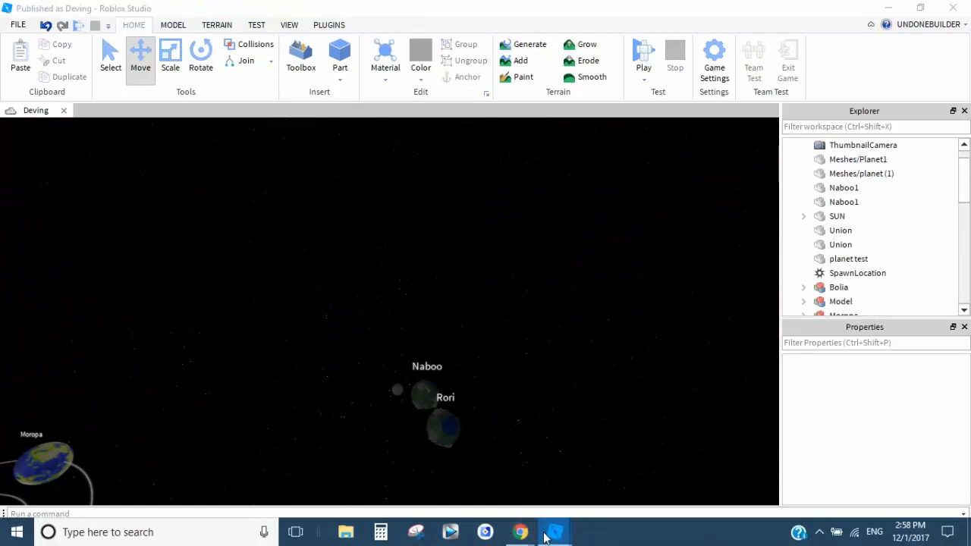
pyautogui.click(579, 476)
pyautogui.scroll(-3, 509, 401)
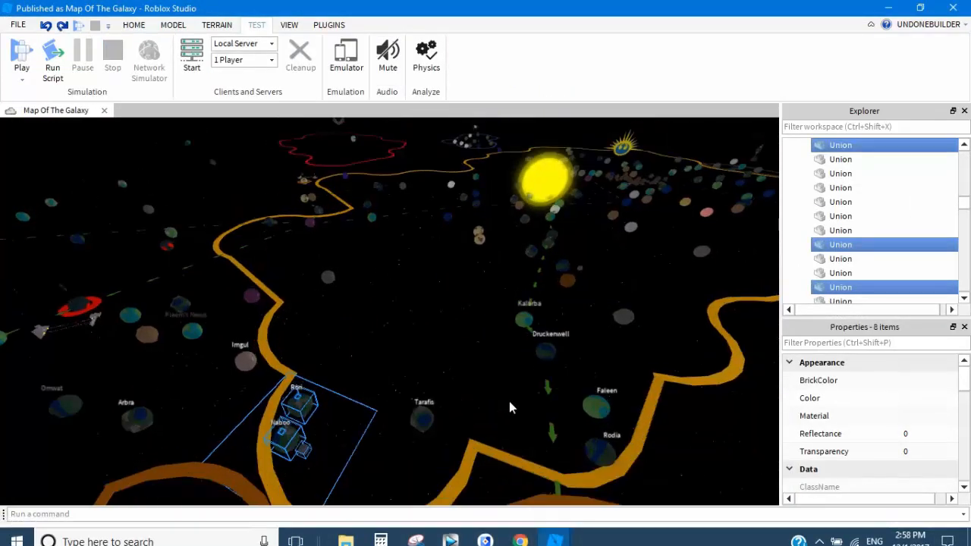
pyautogui.moveTo(498, 380); pyautogui.dragTo(500, 379, button='right')
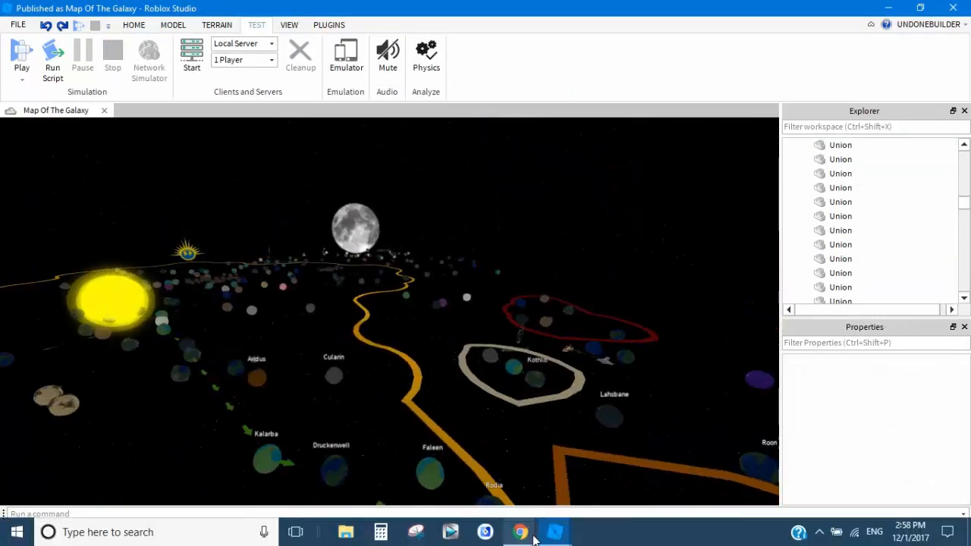
pyautogui.moveTo(521, 531)
pyautogui.moveTo(369, 348); pyautogui.dragTo(364, 329, button='right')
pyautogui.scroll(2, 363, 311)
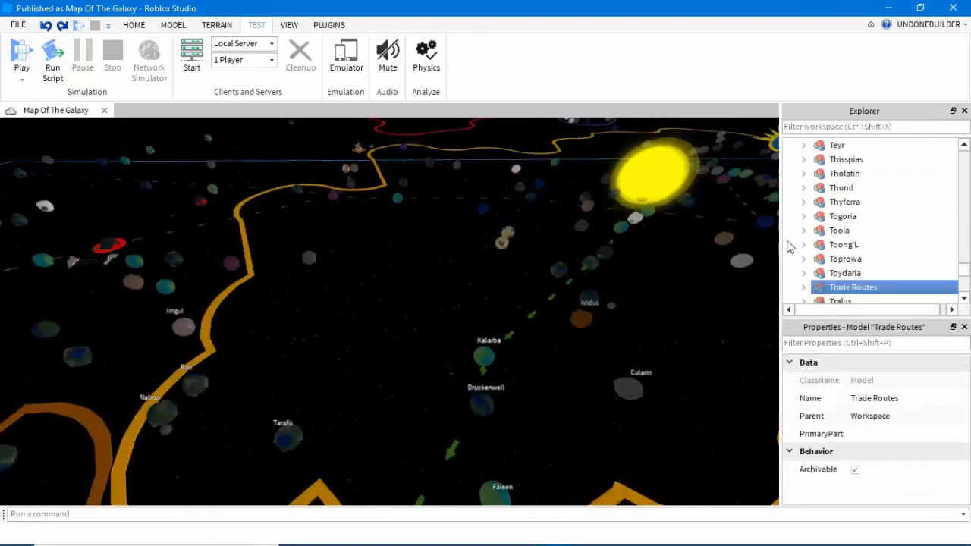
pyautogui.scroll(-1, 833, 251)
pyautogui.click(592, 333)
pyautogui.press('d')
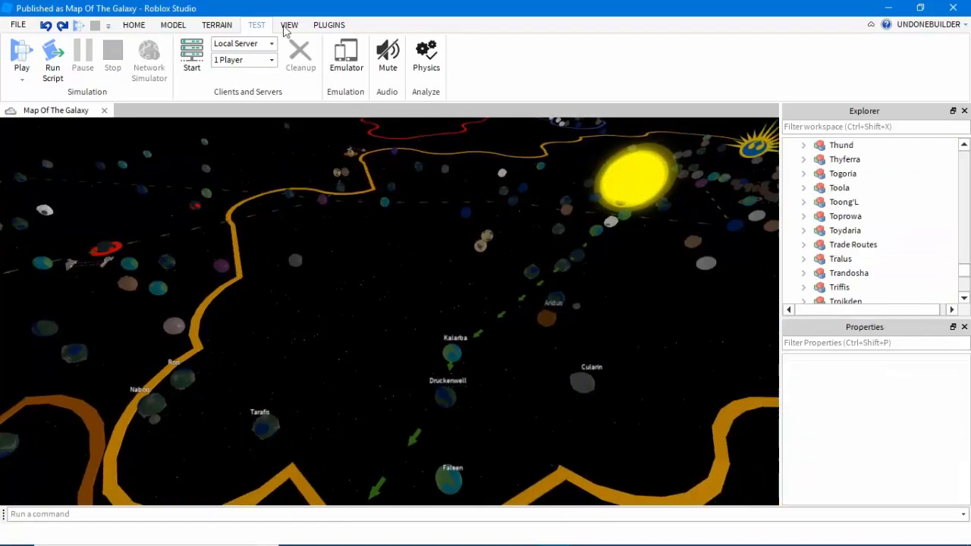
pyautogui.press('w')
# Playtest the Map Of The Galaxy place to view its trade route arrows from above, and stop the test.
pyautogui.click(25, 55)
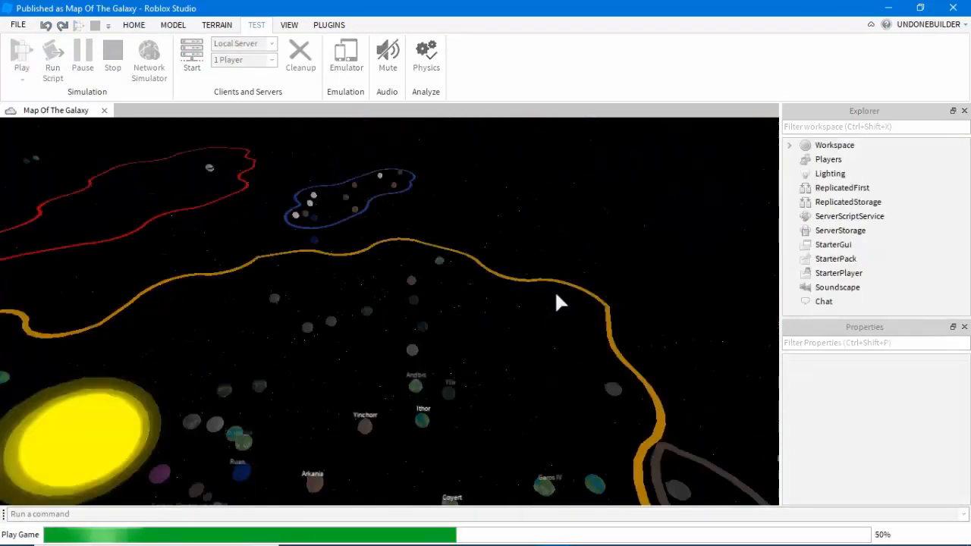
pyautogui.moveTo(552, 302); pyautogui.dragTo(553, 301, button='right')
pyautogui.scroll(-10, 552, 301)
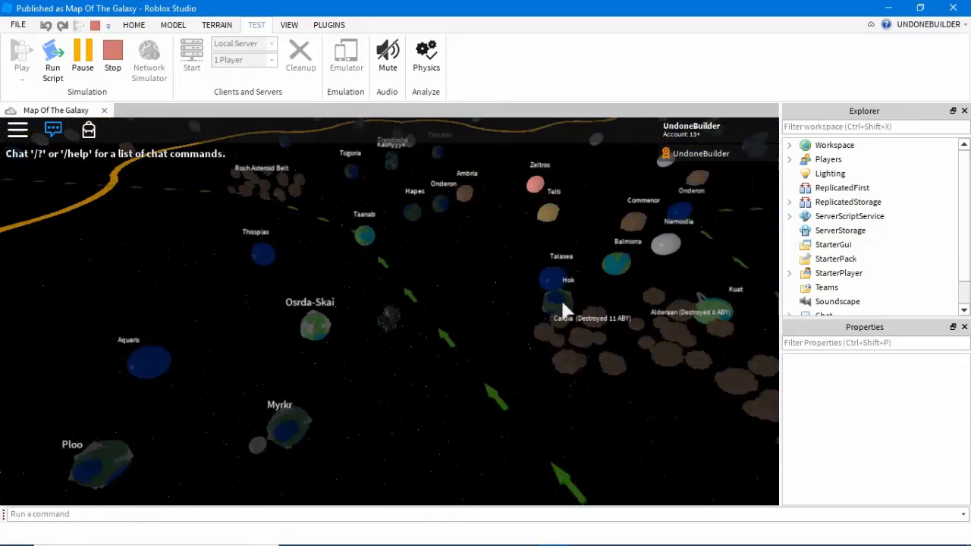
pyautogui.click(113, 57)
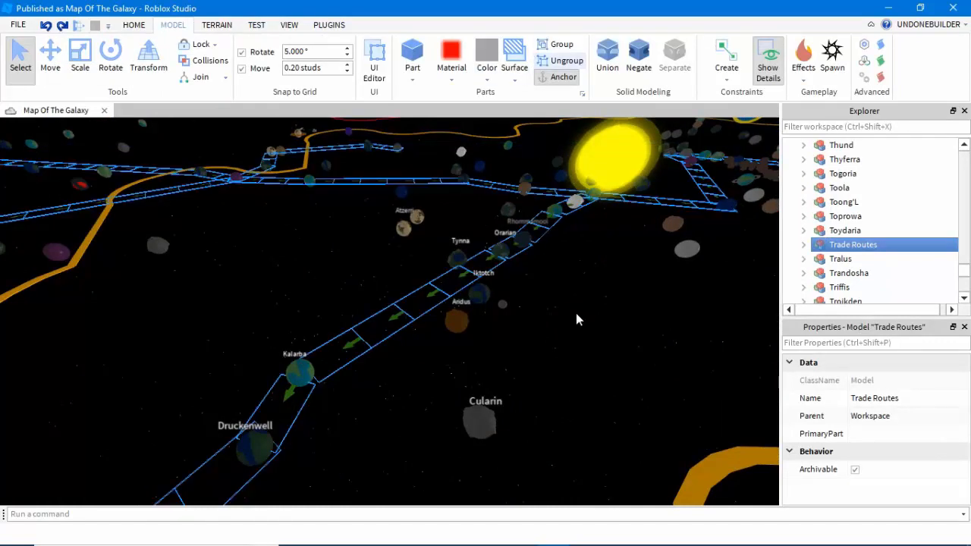
# Ungroup the Trade Routes model and copy one Trade Route arrow part near Kalarba into the Deving place.
pyautogui.click(577, 315)
pyautogui.click(402, 314)
pyautogui.click(552, 538)
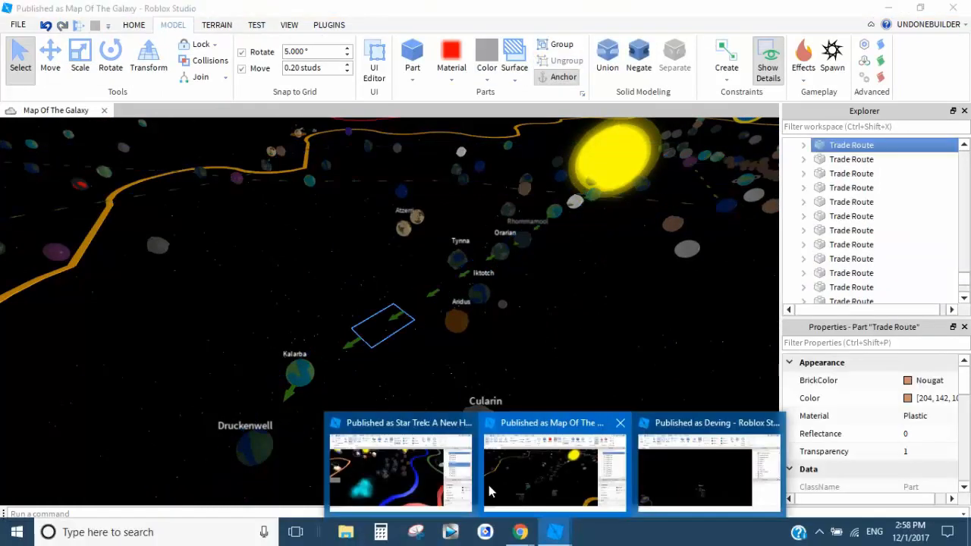
pyautogui.click(682, 471)
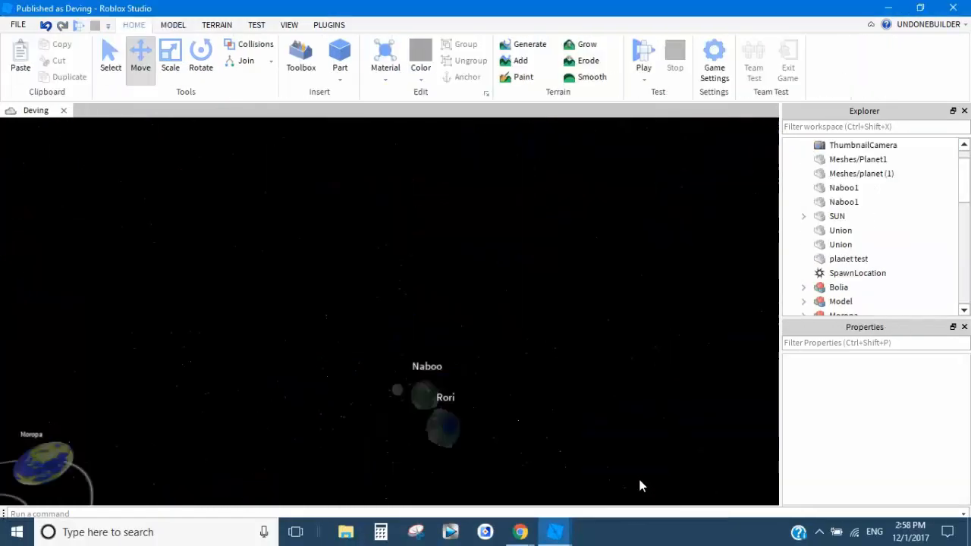
pyautogui.click(435, 398)
pyautogui.press('f')
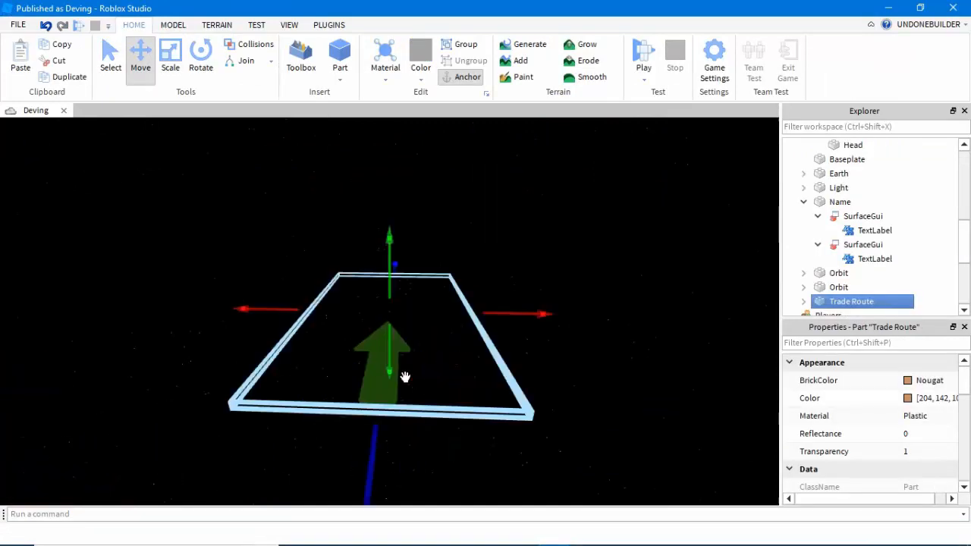
# Duplicate the Trade Route part and move the copy end to end with the original so both arrows form one line.
pyautogui.moveTo(403, 373); pyautogui.dragTo(480, 385, button='right')
pyautogui.rightClick(465, 322)
pyautogui.click(512, 73)
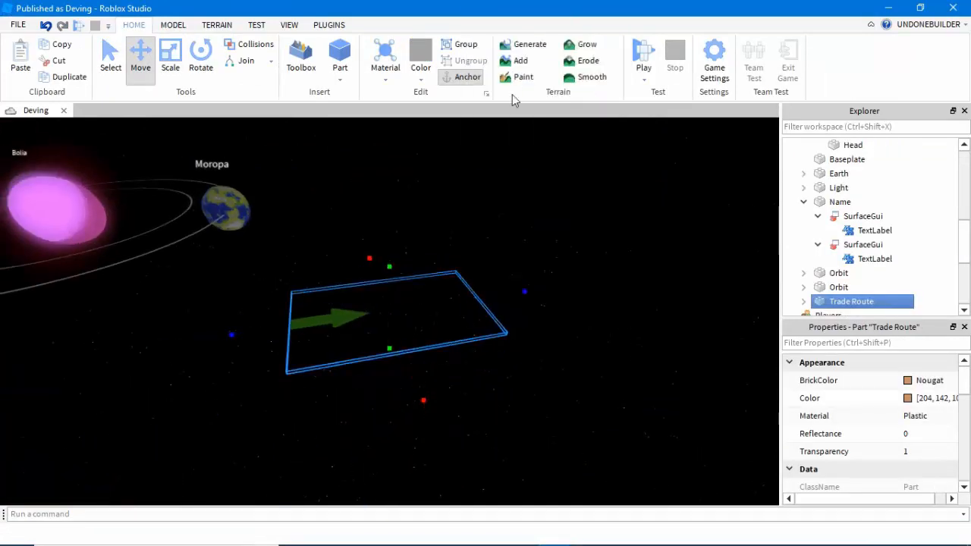
pyautogui.moveTo(456, 190); pyautogui.dragTo(292, 248, button='right')
pyautogui.moveTo(354, 233); pyautogui.dragTo(459, 271)
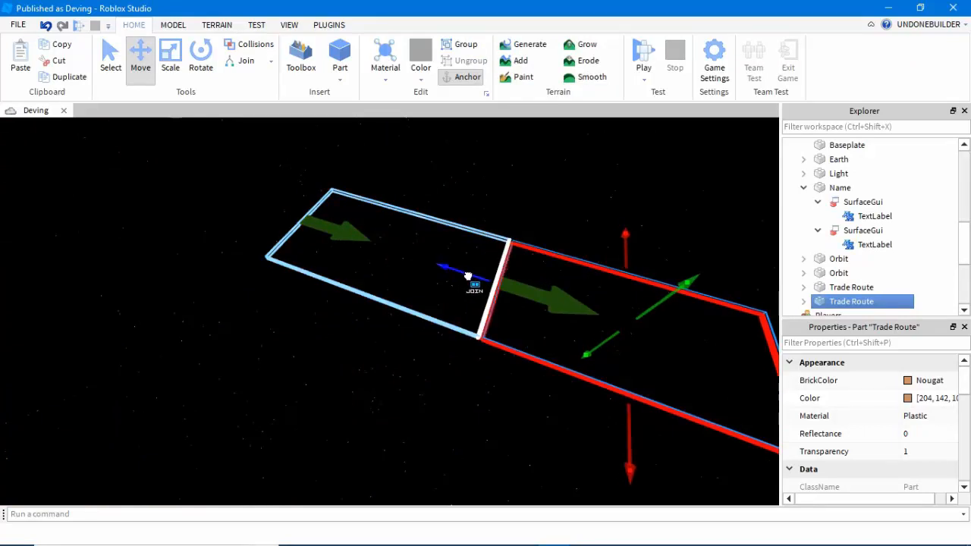
pyautogui.click(494, 197)
# Select both Trade Route parts near the Bolian system together, and start a playtest of the Deving place.
pyautogui.scroll(-4, 497, 200)
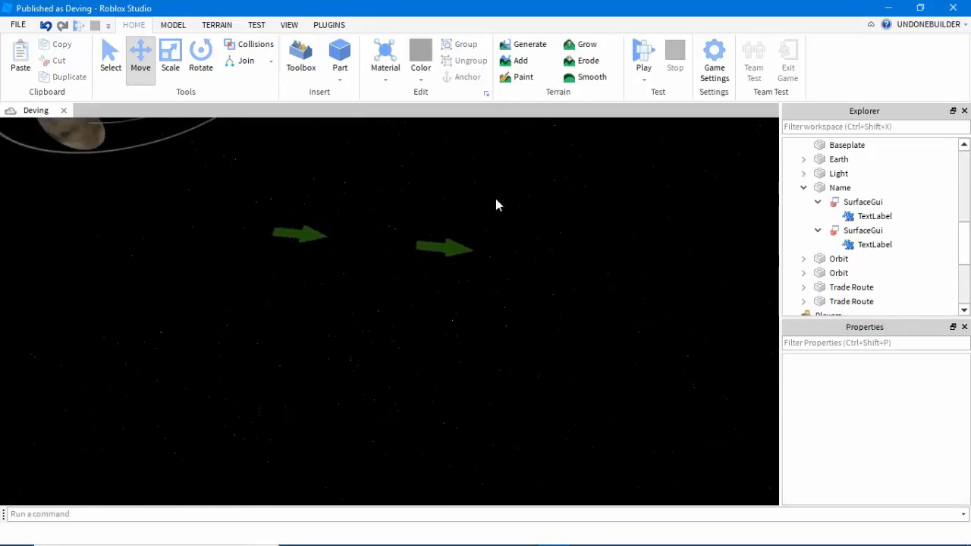
pyautogui.click(371, 258)
pyautogui.press('s')
pyautogui.press('a')
pyautogui.moveTo(495, 271); pyautogui.dragTo(164, 265)
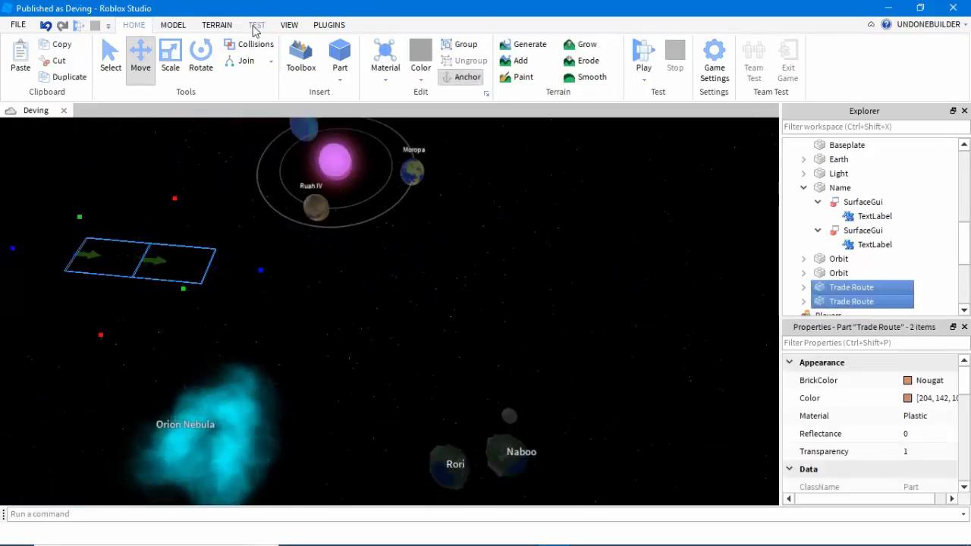
pyautogui.click(256, 27)
pyautogui.click(29, 57)
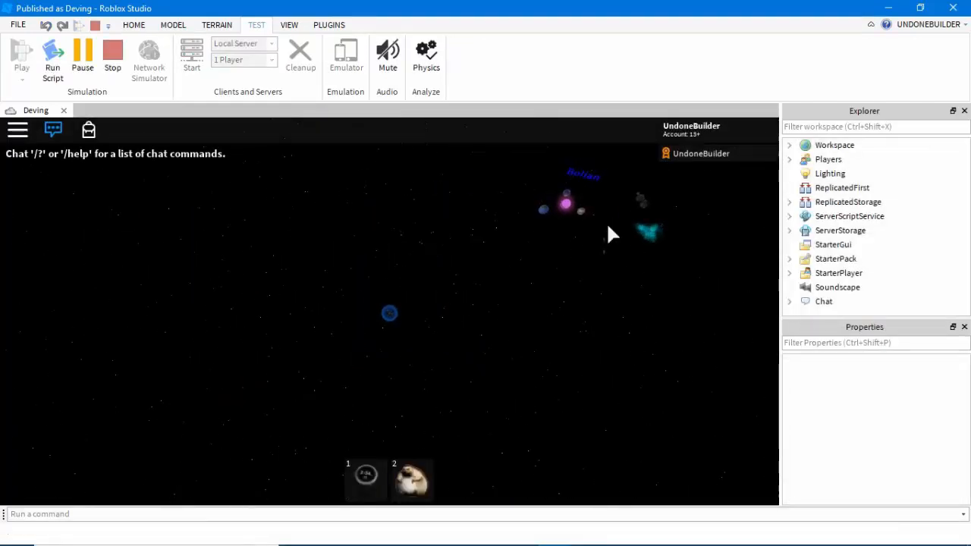
# Stop the Deving playtest, switch to the Star Trek: A New Horizon place, and copy the Tholian Wormhole together with its Smoke part.
pyautogui.hotkey('shift', 'F5')
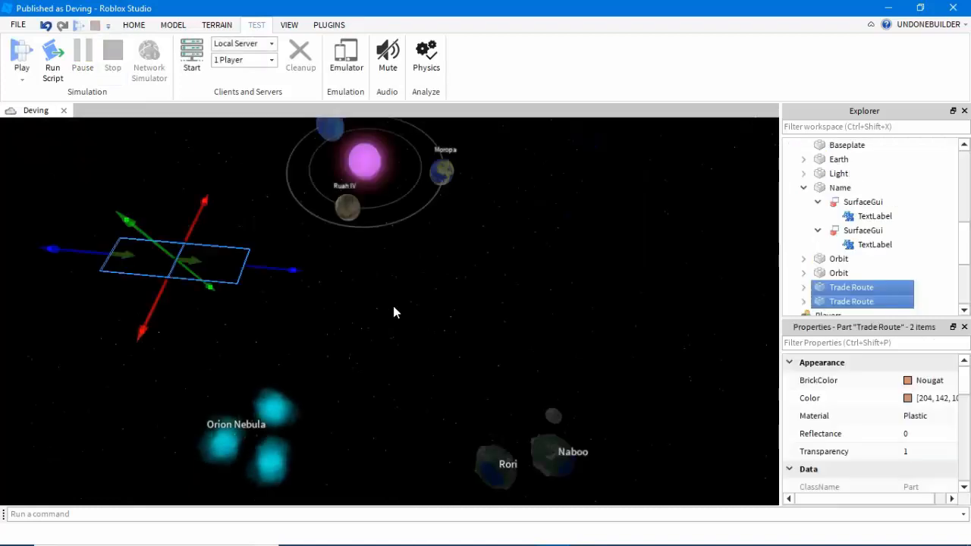
pyautogui.moveTo(555, 531)
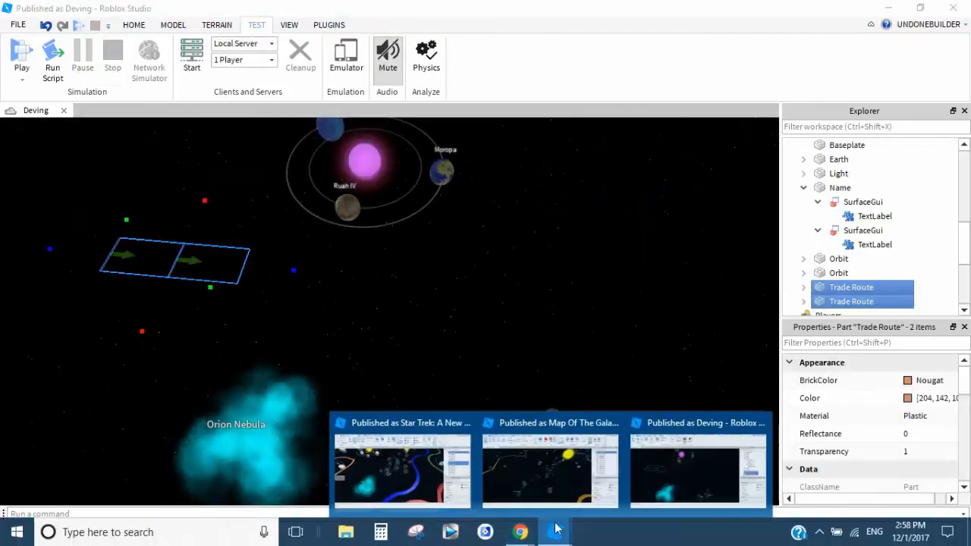
pyautogui.click(423, 488)
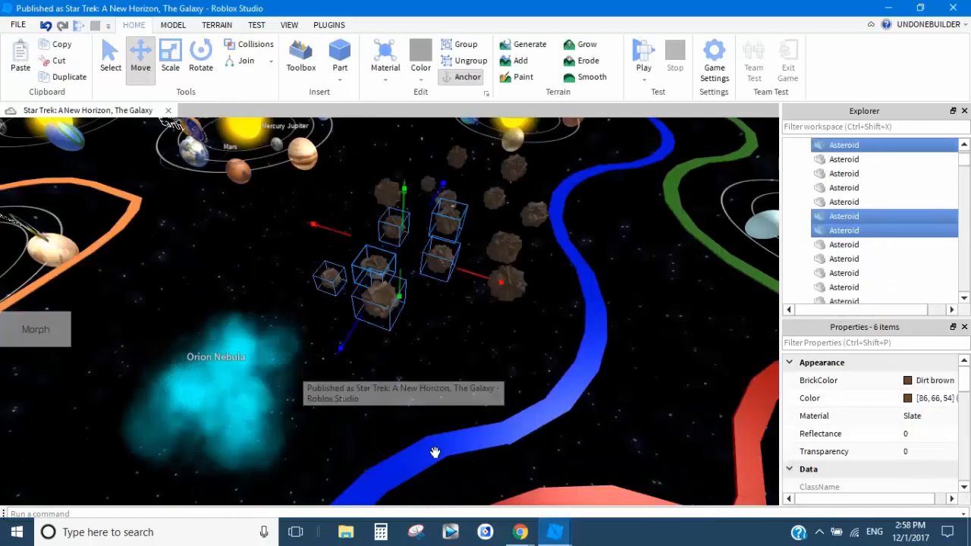
pyautogui.click(455, 389)
pyautogui.scroll(-5, 455, 390)
pyautogui.moveTo(456, 390); pyautogui.dragTo(456, 389, button='right')
pyautogui.scroll(8, 457, 390)
pyautogui.scroll(5, 457, 390)
pyautogui.moveTo(440, 397); pyautogui.dragTo(362, 350)
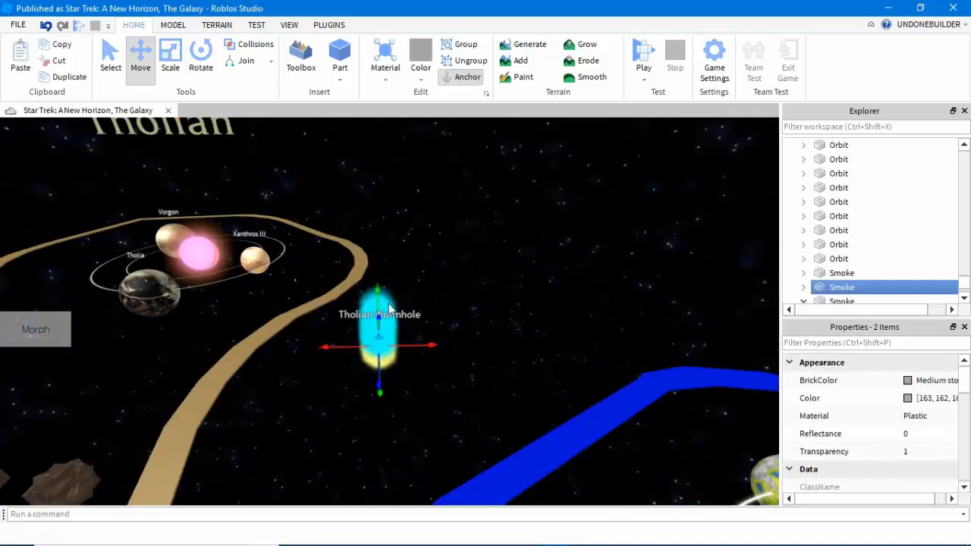
# Paste the Tholian Wormhole and its Smoke part into the Deving place and move them clear of the trade route arrows.
pyautogui.click(555, 531)
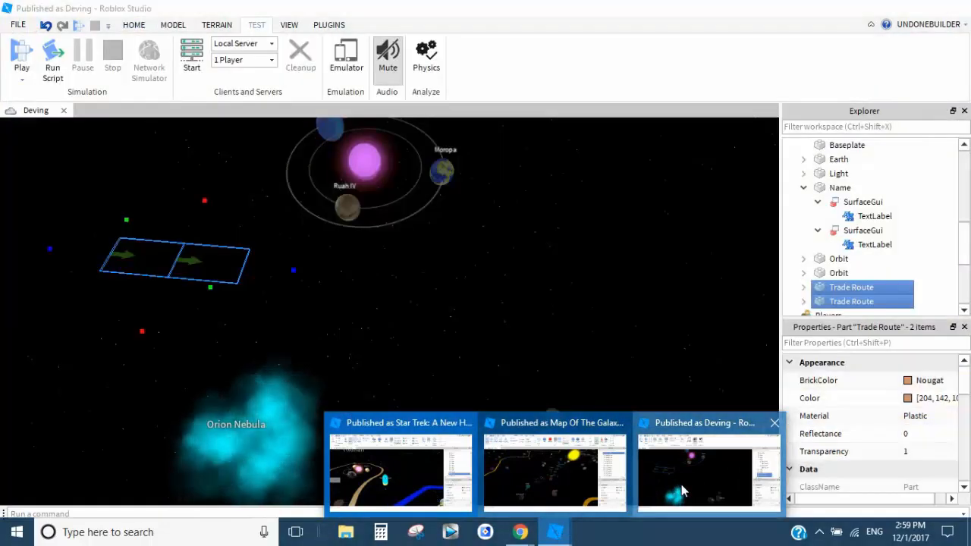
pyautogui.click(682, 491)
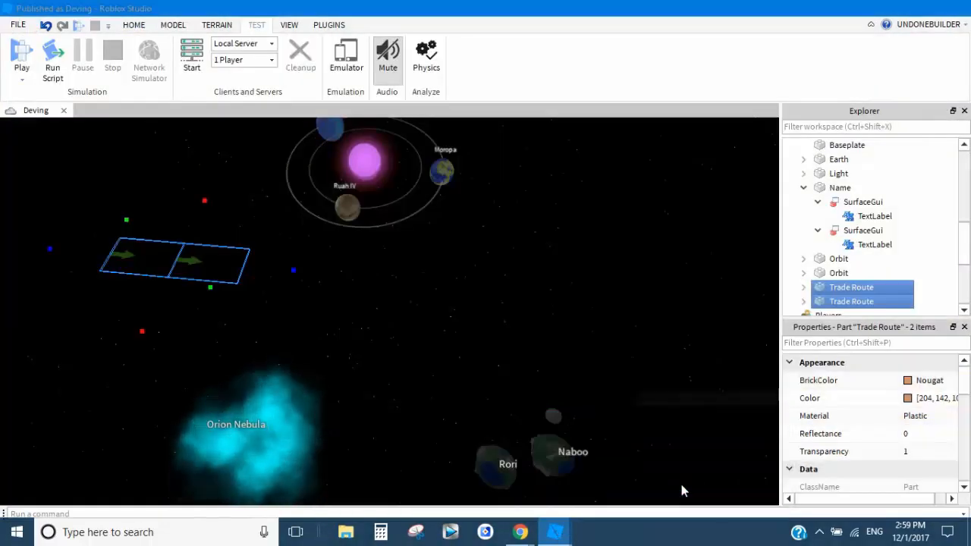
pyautogui.click(219, 269)
pyautogui.press('f')
pyautogui.scroll(-10, 461, 378)
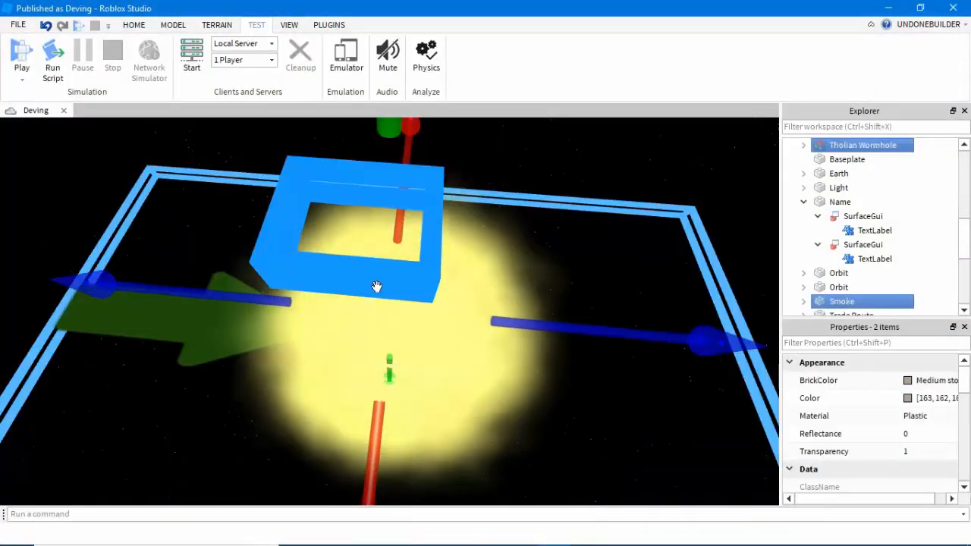
pyautogui.moveTo(391, 310); pyautogui.dragTo(408, 291)
pyautogui.press('f')
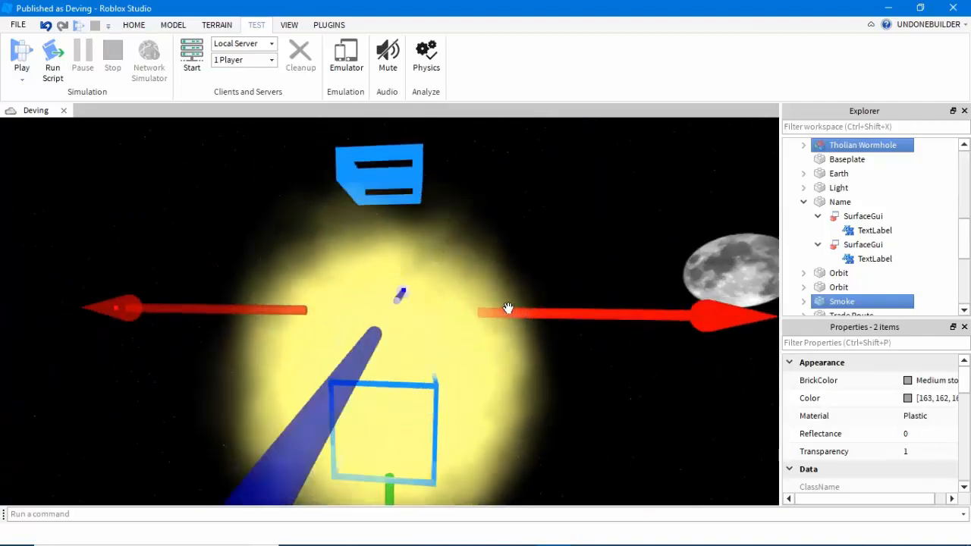
pyautogui.scroll(-4, 509, 308)
pyautogui.click(486, 284)
# Select the Tholian Wormhole model, try renaming it asdsaudhsa, and undo the rename.
pyautogui.click(390, 273)
pyautogui.moveTo(296, 303); pyautogui.dragTo(296, 305, button='right')
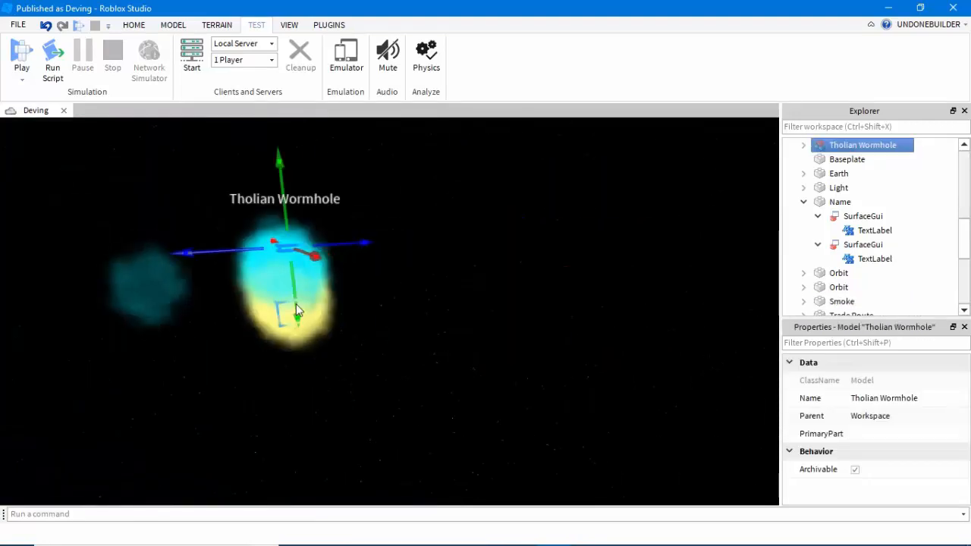
pyautogui.rightClick(895, 144)
pyautogui.click(840, 230)
pyautogui.write('asdsaudhsa')
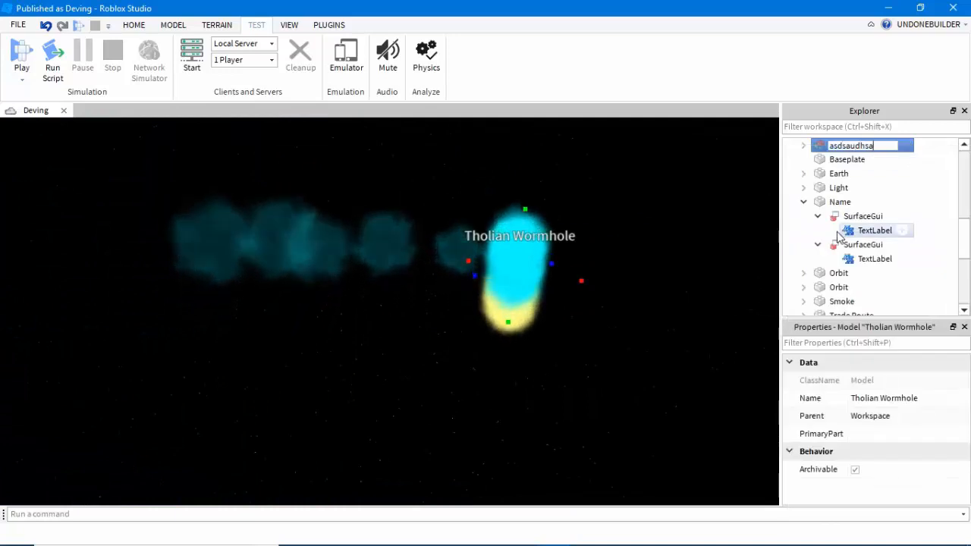
pyautogui.hotkey('ctrl', 'z')
# Playtest the Deving place, fly toward the Tholian Wormhole to view it in game, and stop the test.
pyautogui.click(21, 59)
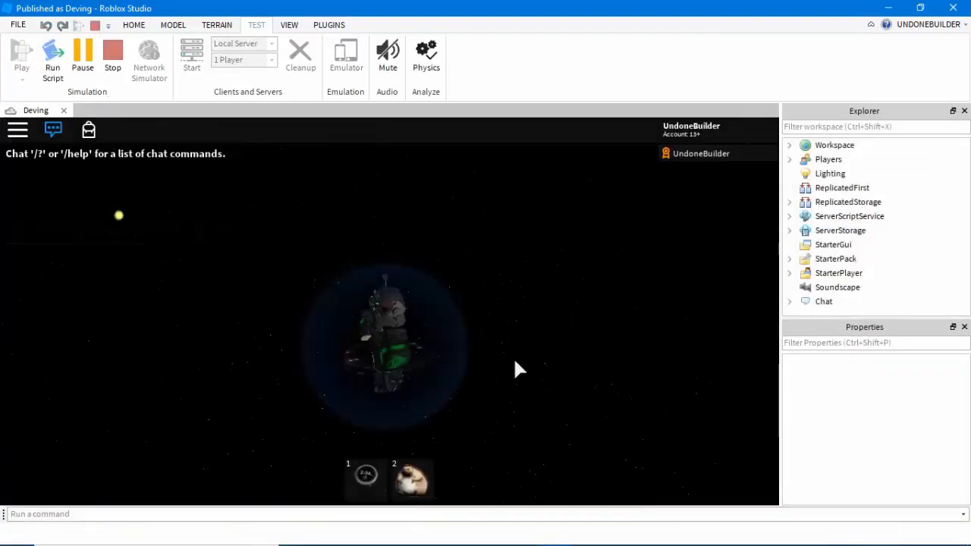
pyautogui.press('w')
pyautogui.press('d')
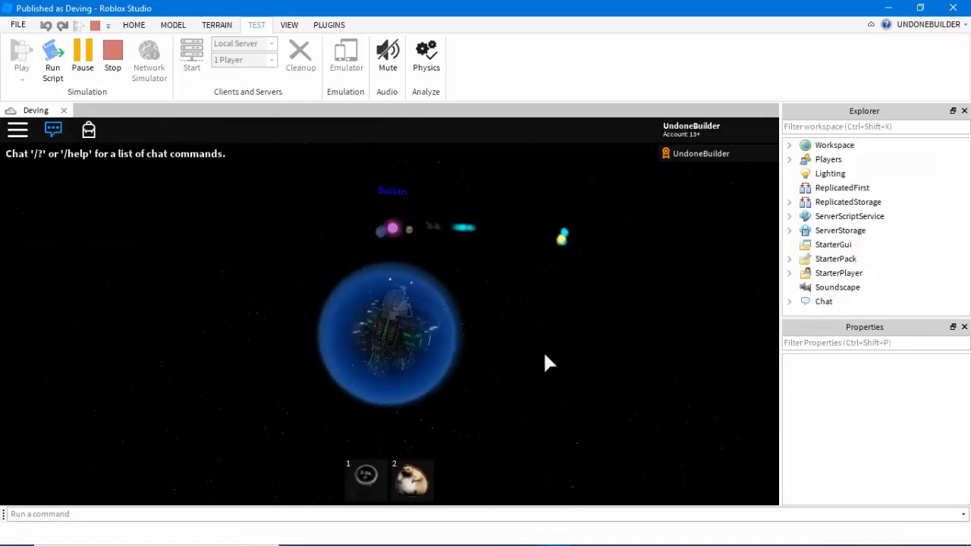
pyautogui.press('w')
pyautogui.press('d')
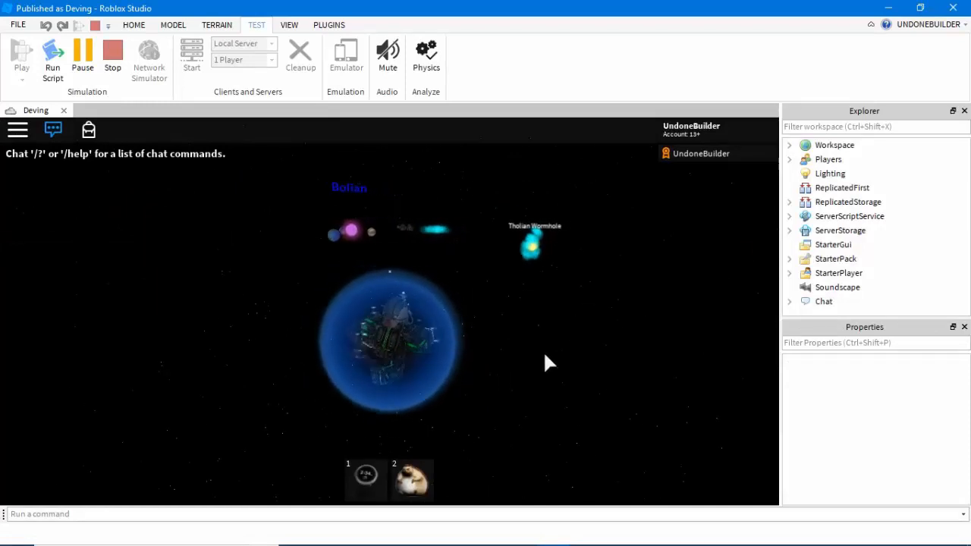
pyautogui.press('w')
pyautogui.press('d')
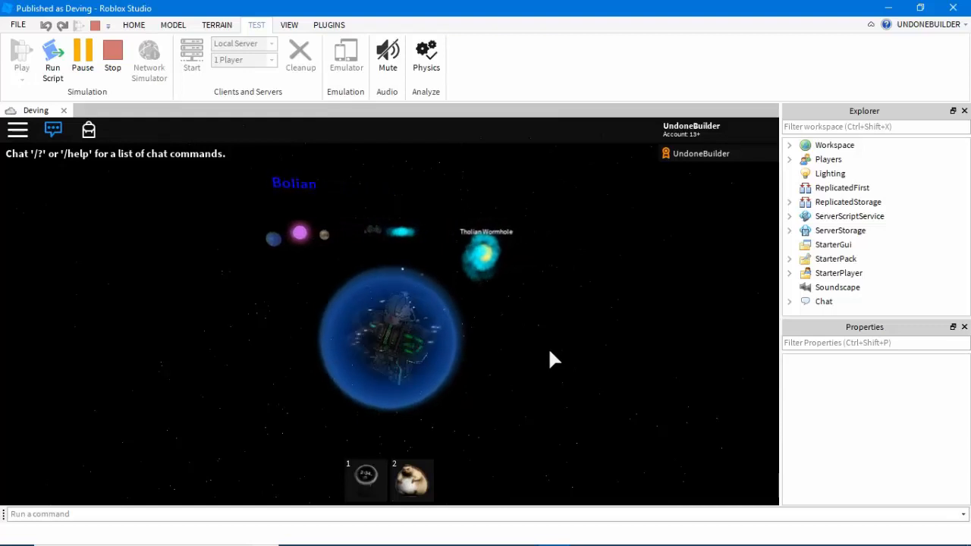
pyautogui.press('a')
pyautogui.press('w')
pyautogui.press('d')
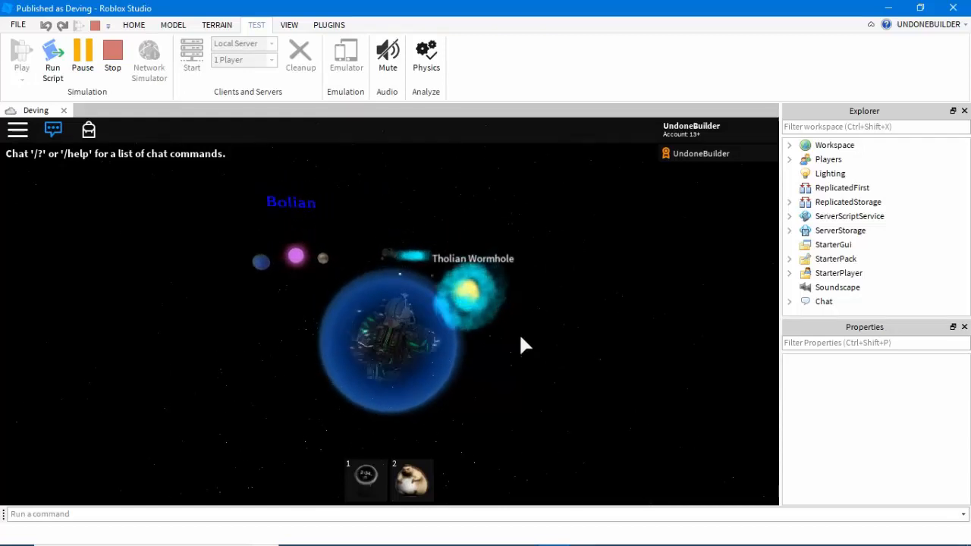
pyautogui.click(112, 69)
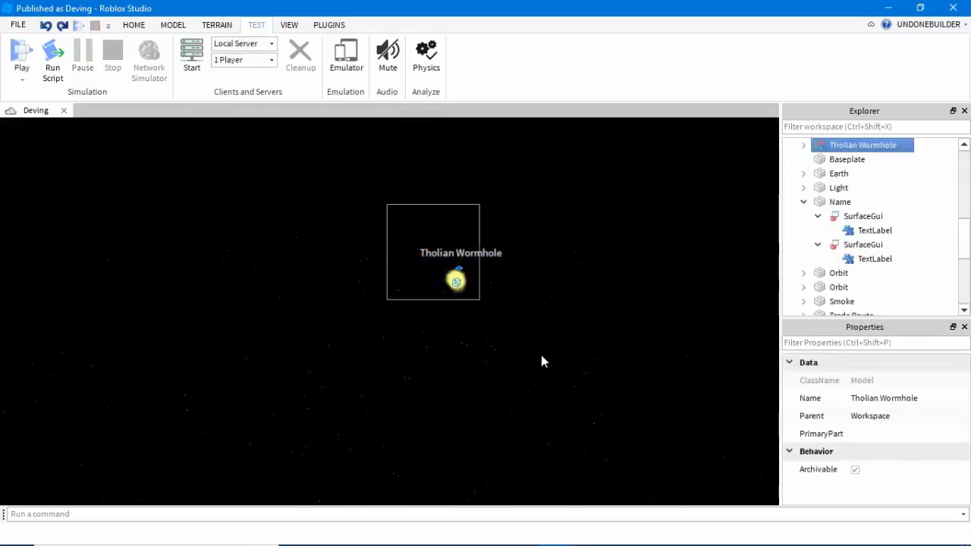
# Try deleting the Tholian Wormhole from the Deving place, and undo the deletion.
pyautogui.scroll(-5, 545, 349)
pyautogui.press('Delete')
pyautogui.scroll(3, 528, 373)
pyautogui.scroll(-5, 529, 374)
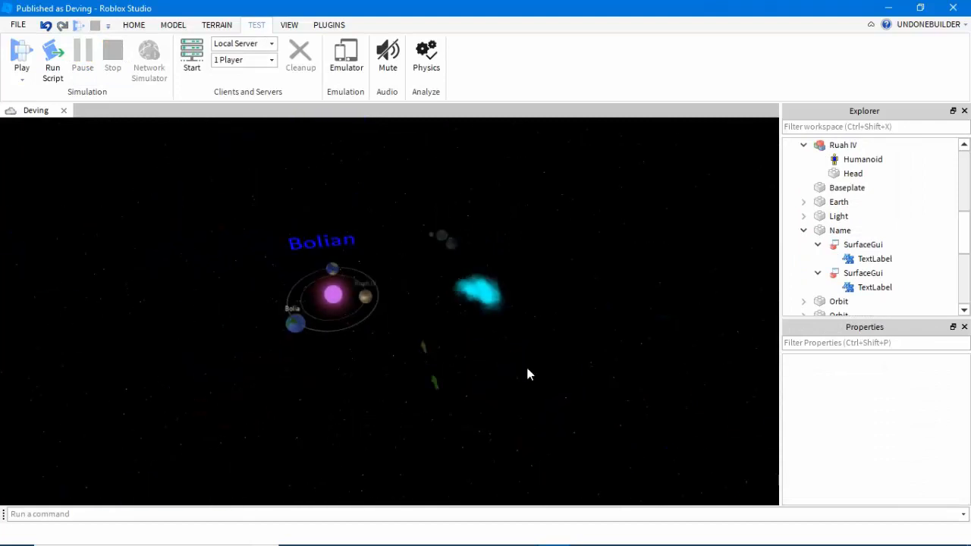
pyautogui.hotkey('ctrl', 'z')
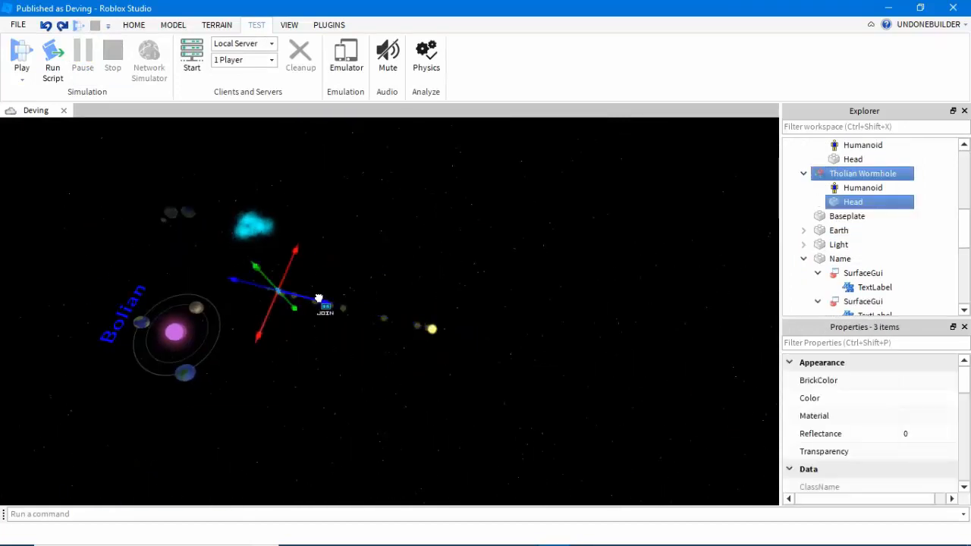
# Place the Tholian Wormhole and its smoke beside the Orion Nebula near the Bolian system.
pyautogui.click(491, 238)
pyautogui.scroll(5, 489, 237)
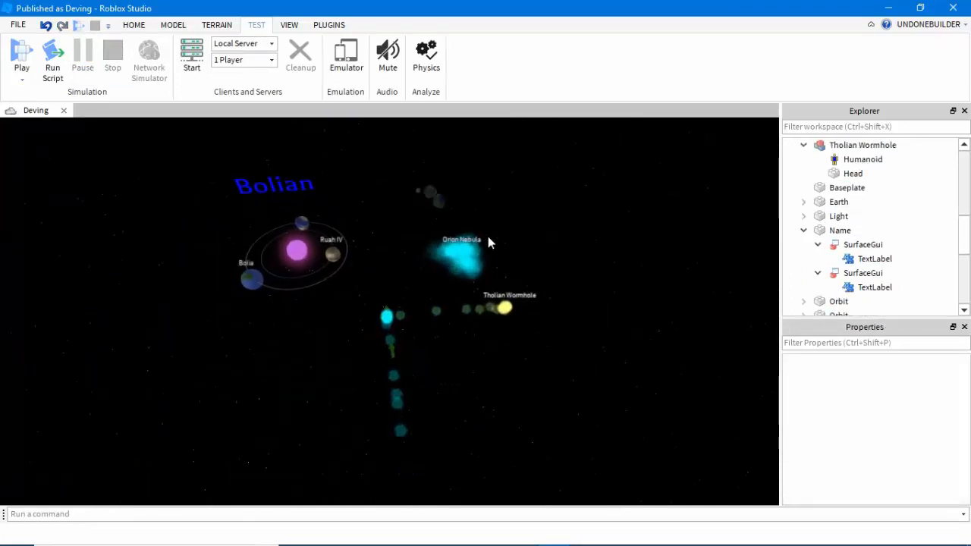
pyautogui.press('a')
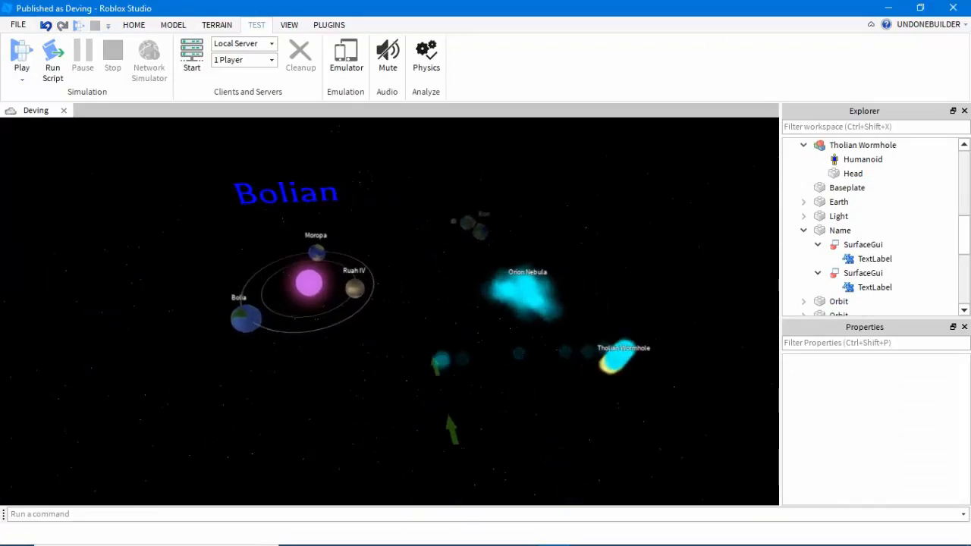
# Switch to the Map Of The Galaxy place and look over the whole map with its planets, region borders and trade routes.
pyautogui.moveTo(554, 532)
pyautogui.click(536, 482)
pyautogui.click(537, 482)
pyautogui.scroll(-10, 540, 428)
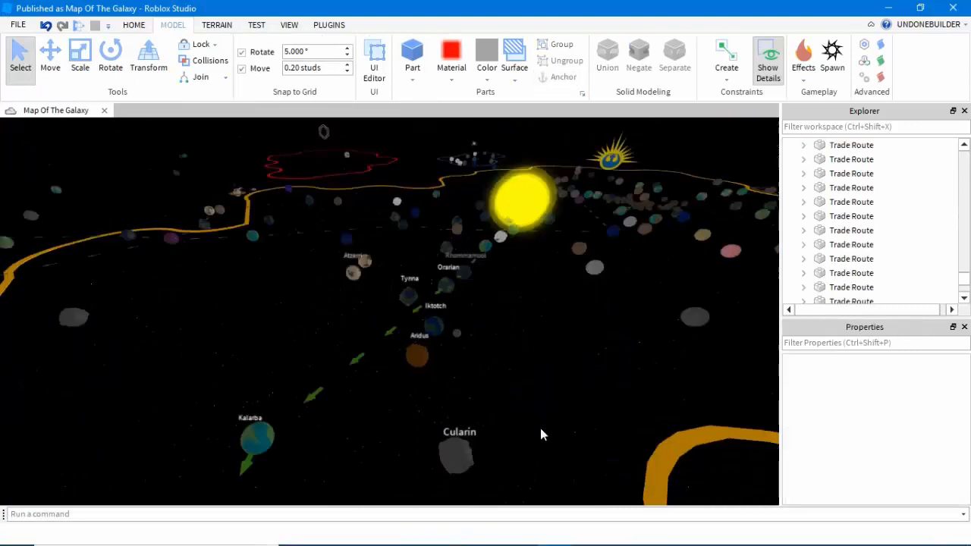
pyautogui.scroll(10, 433, 390)
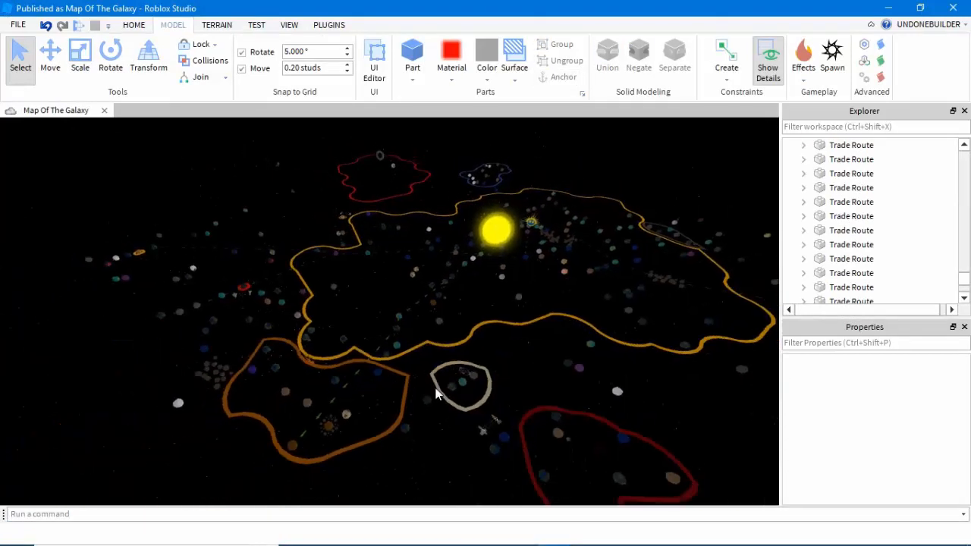
pyautogui.scroll(3, 438, 365)
pyautogui.moveTo(435, 352); pyautogui.dragTo(434, 349, button='right')
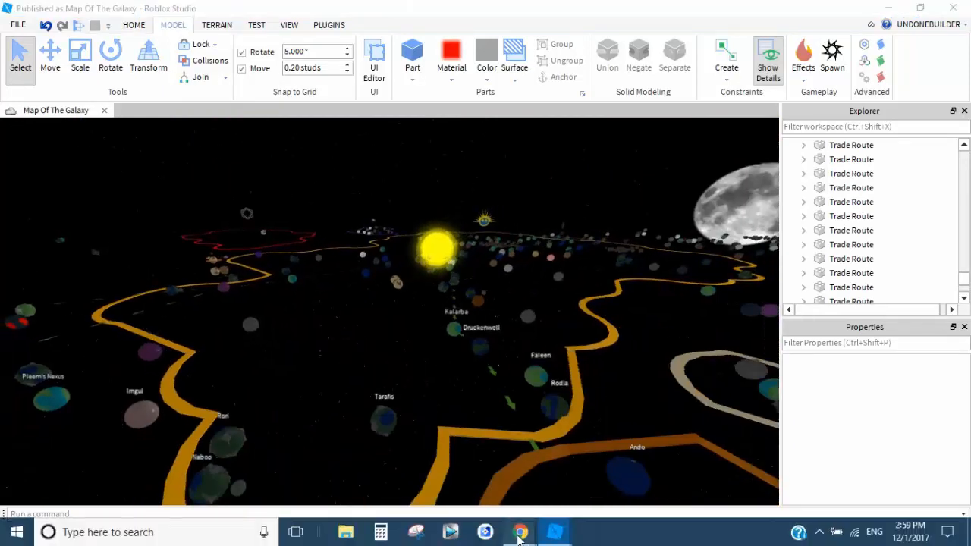